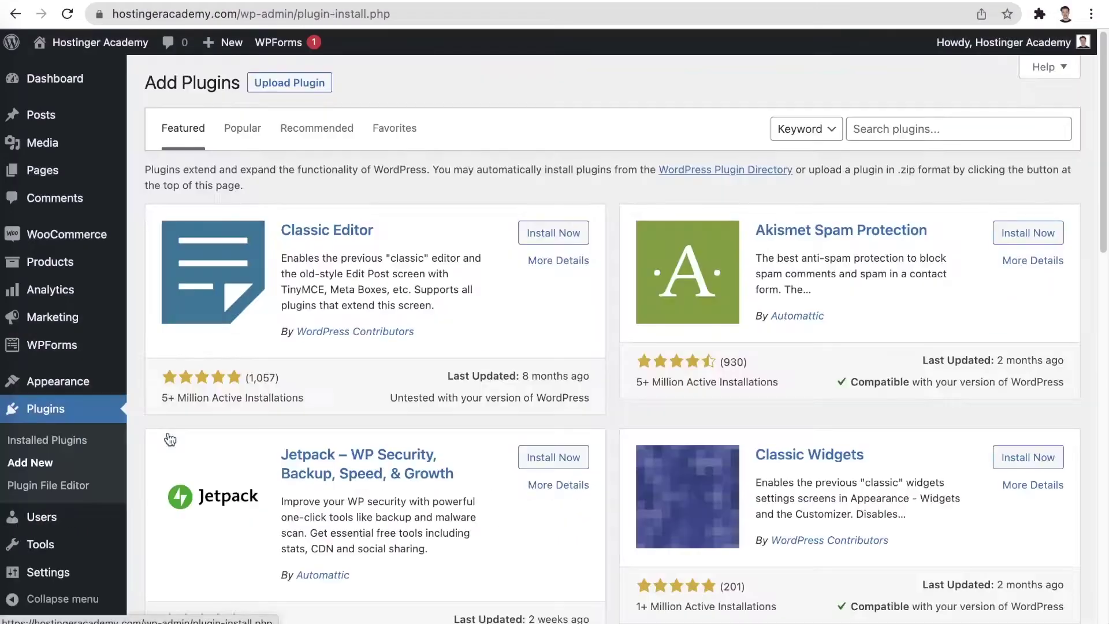
Step: Search the plugin directory for 'lite', then install and activate LiteSpeed Cache
click(901, 129)
text(litespeed)
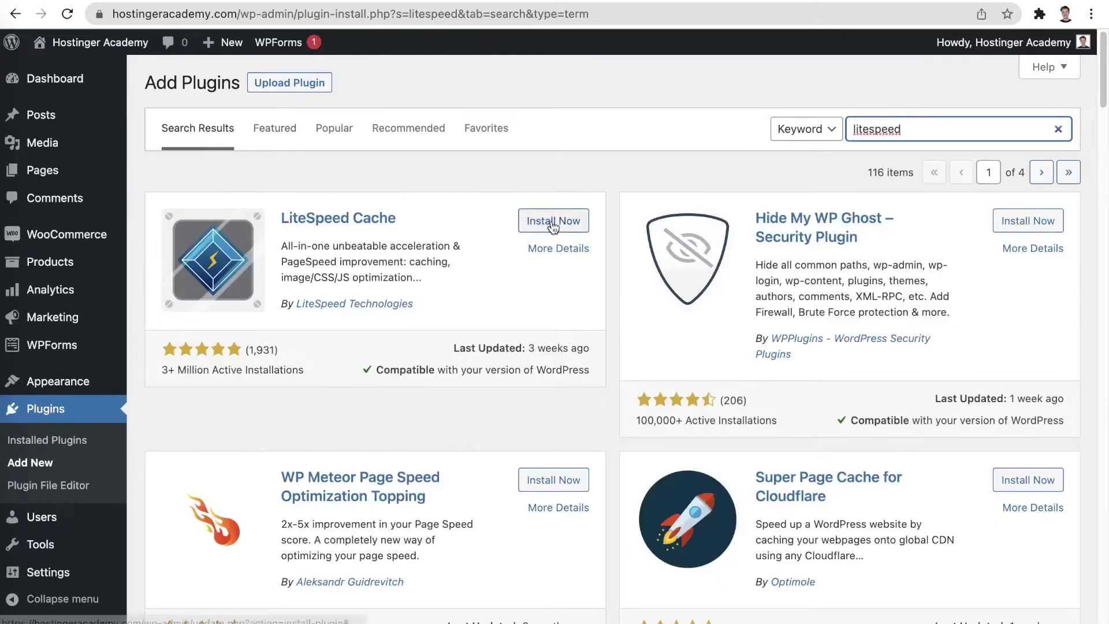
click(551, 220)
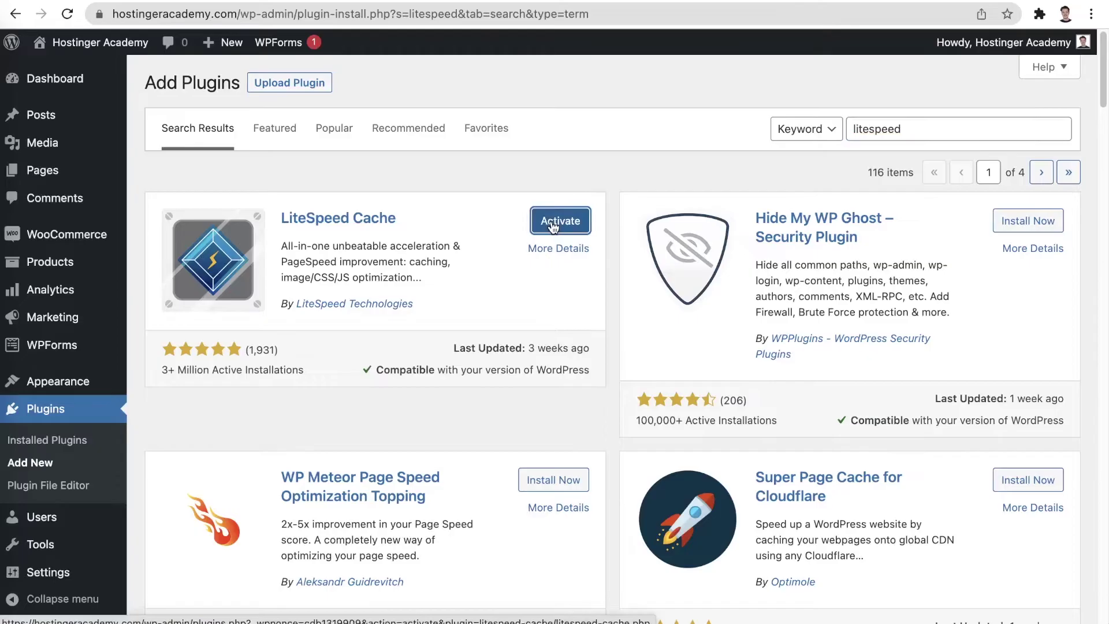
click(553, 224)
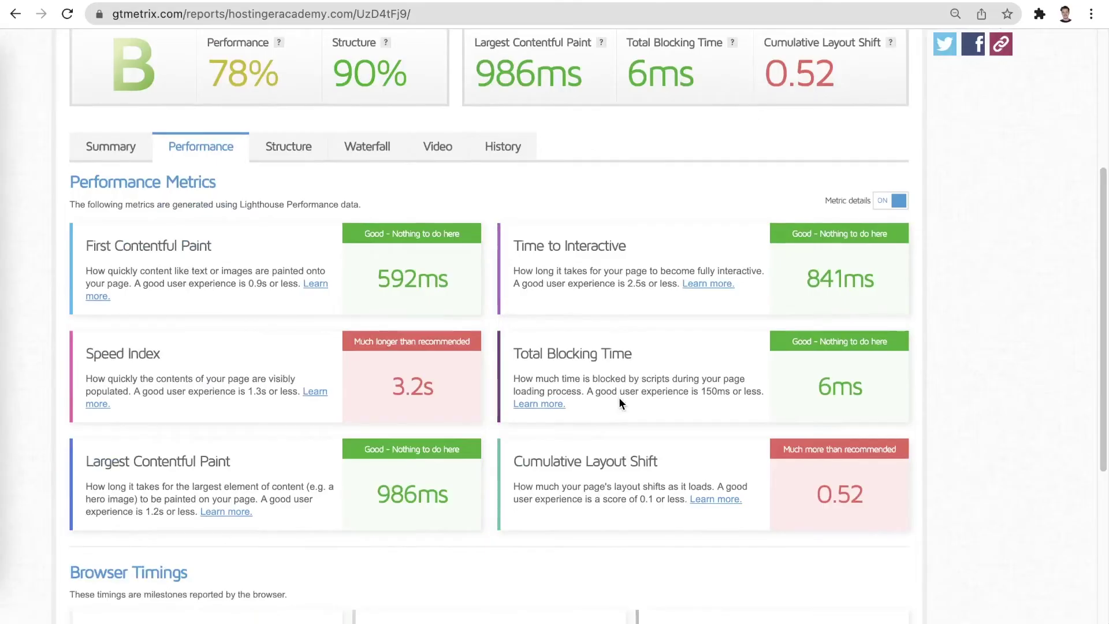
scroll(619, 399, down, 4)
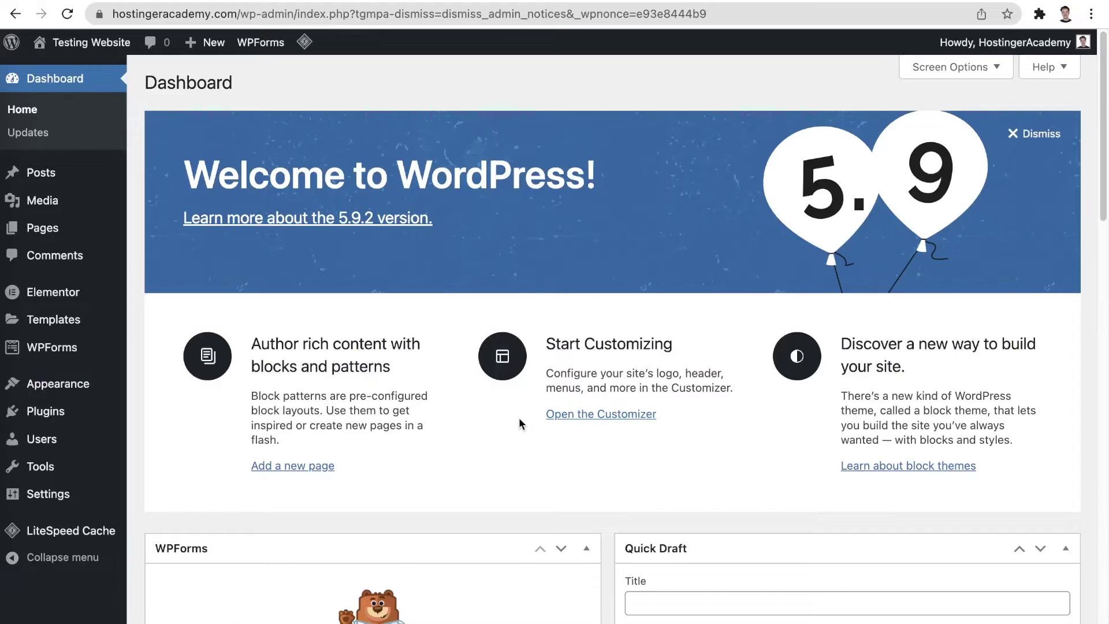
Step: Open LiteSpeed Cache's General settings and reload until the Domain Key is approved
mouse_move(110, 534)
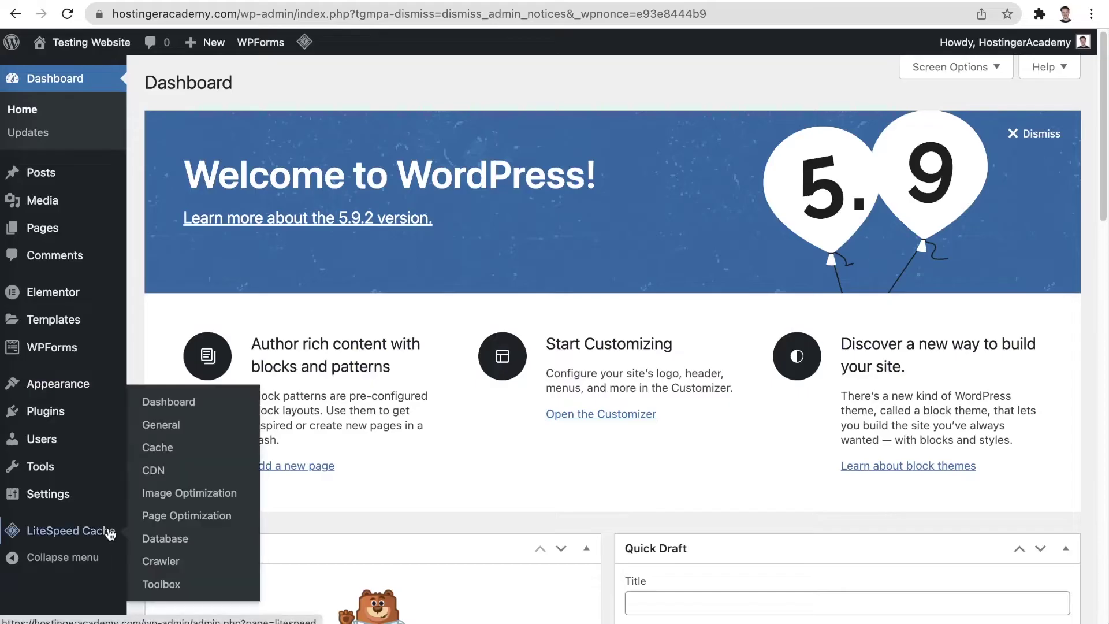
click(168, 432)
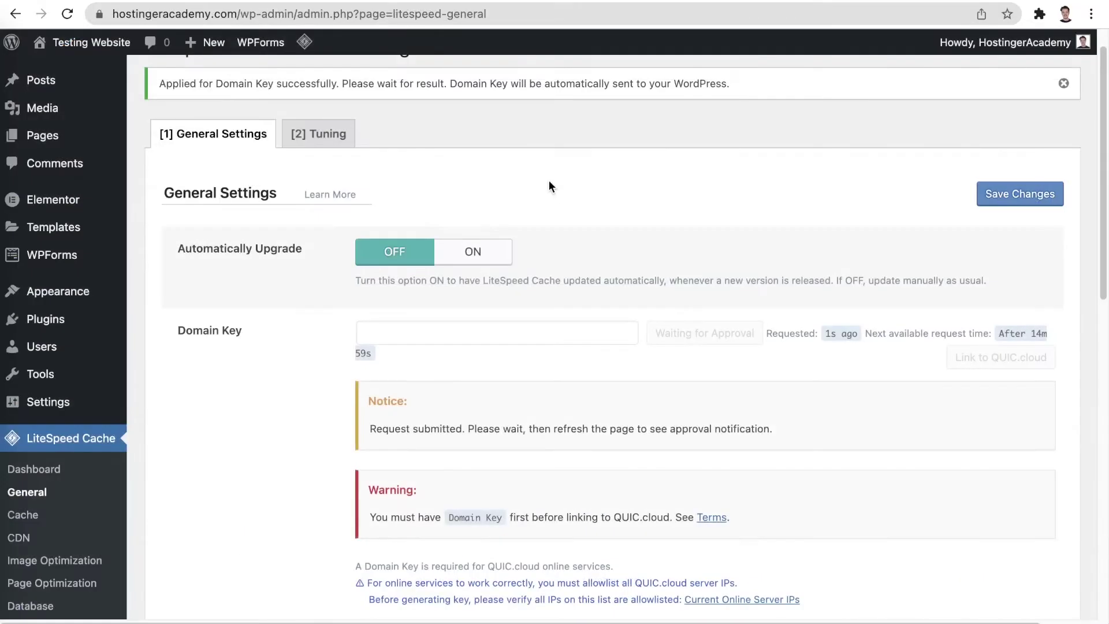
click(68, 14)
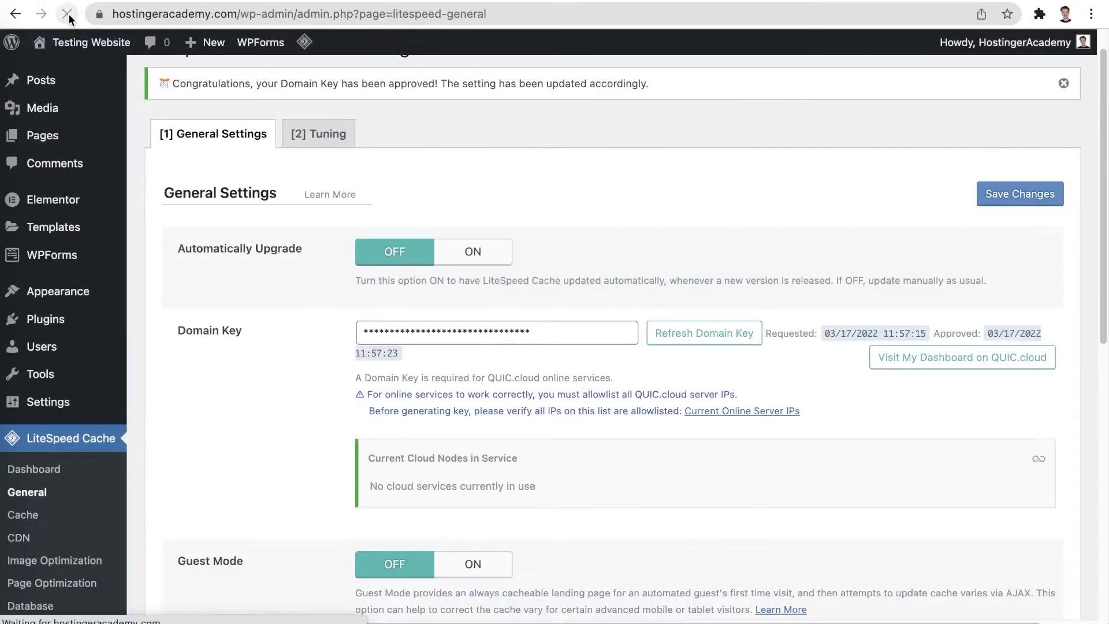
Step: Go to the QUIC.cloud dashboard login via Visit My Dashboard
drag(564, 334, 393, 327)
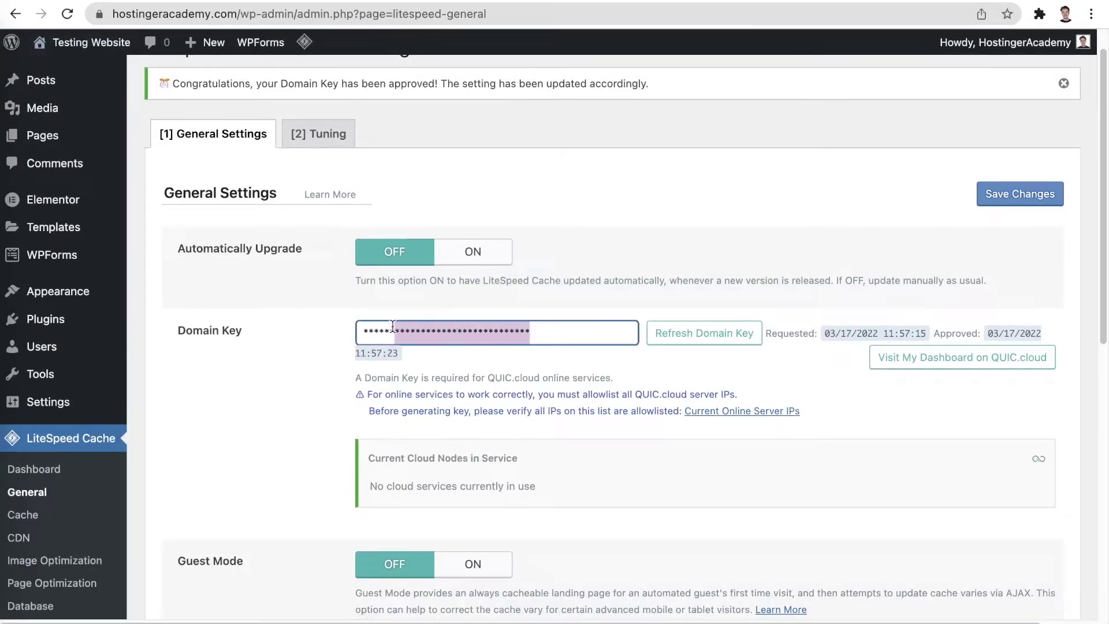
click(341, 334)
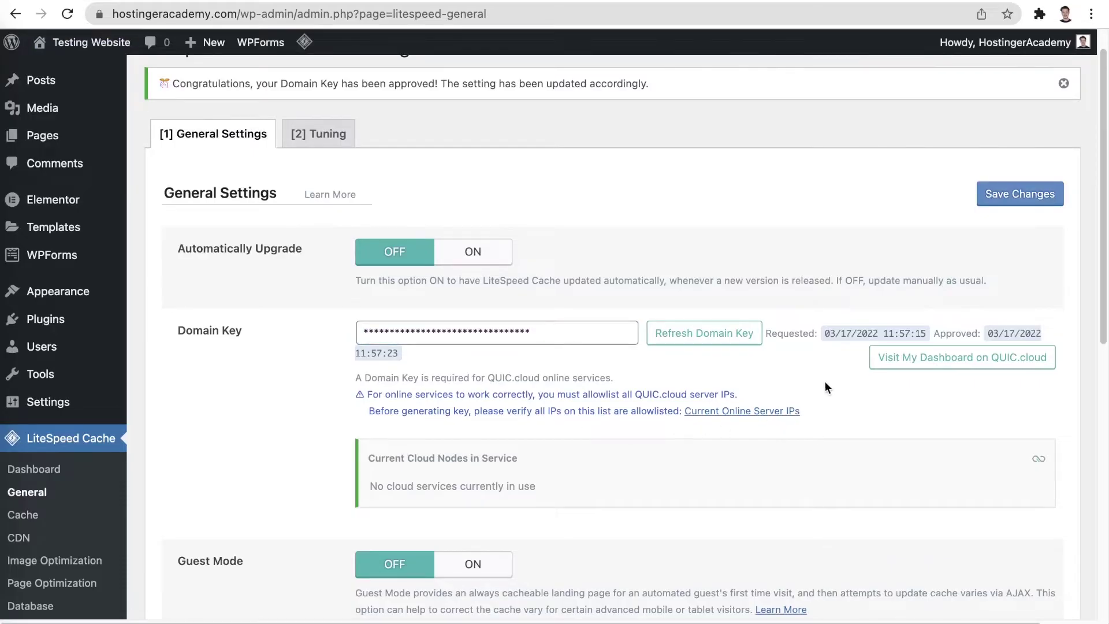
click(898, 358)
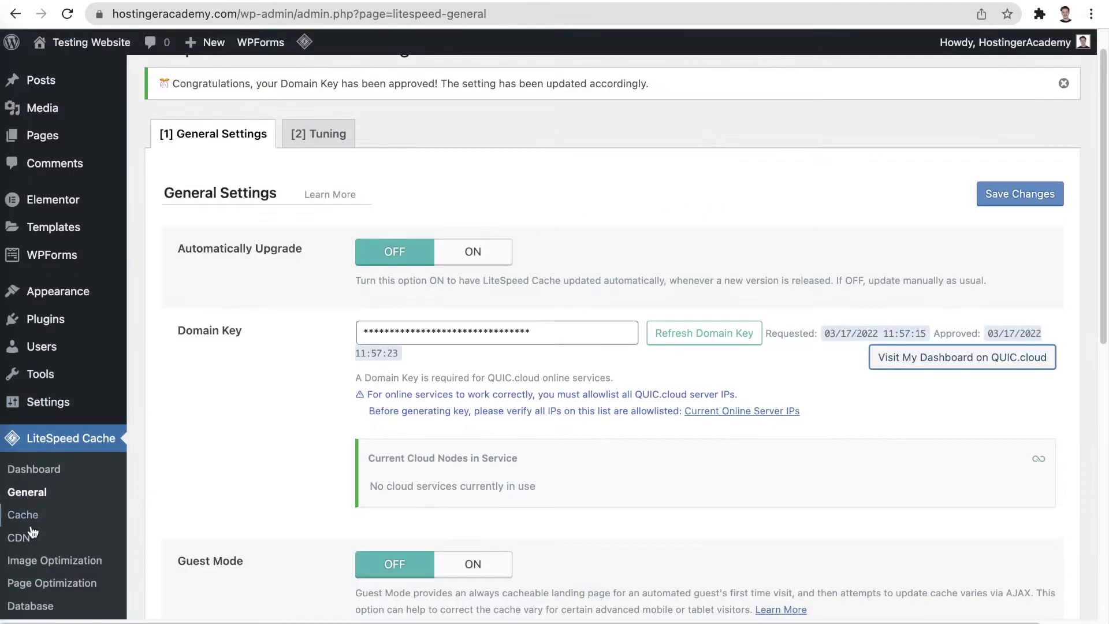
Step: Switch the QUIC.cloud CDN on in LiteSpeed Cache's CDN settings
click(33, 532)
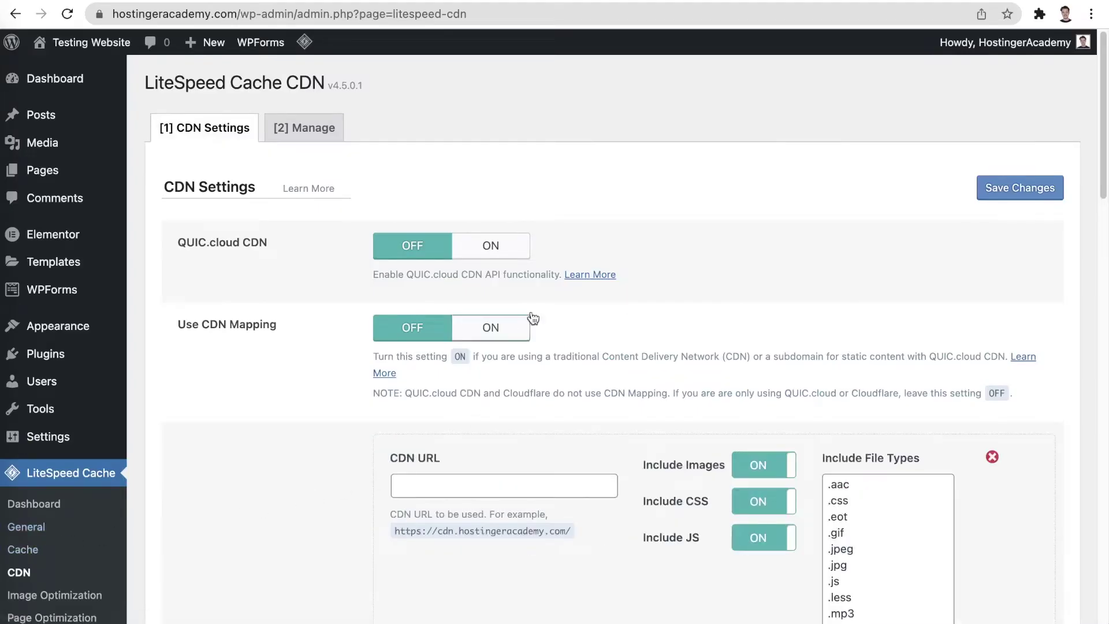
click(512, 249)
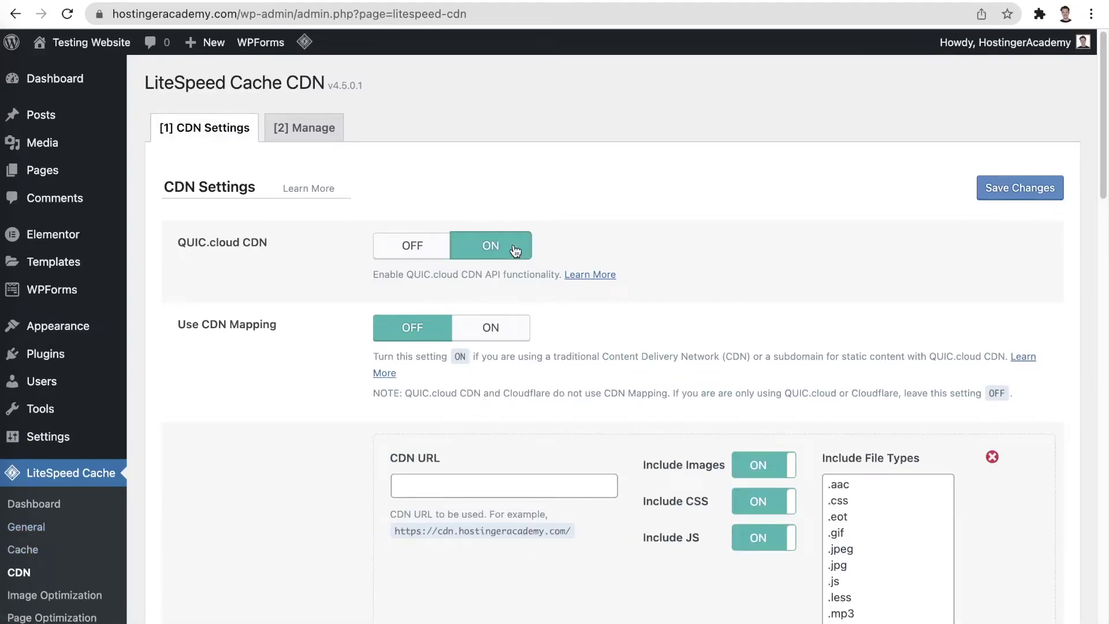
scroll(1077, 230, down, 15)
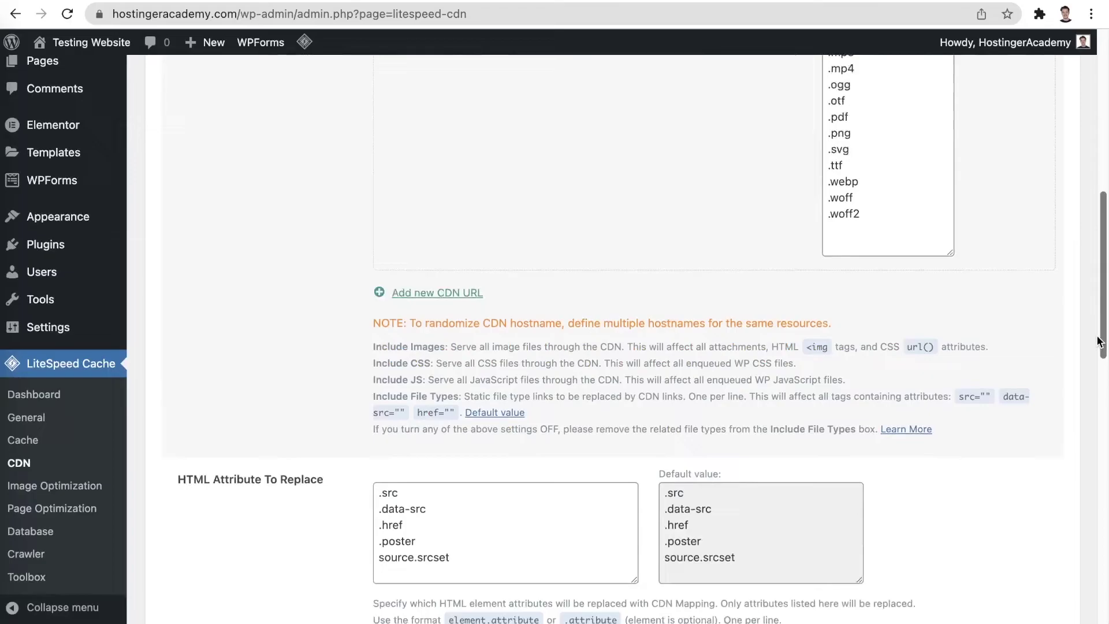
drag(1090, 466, 1082, 588)
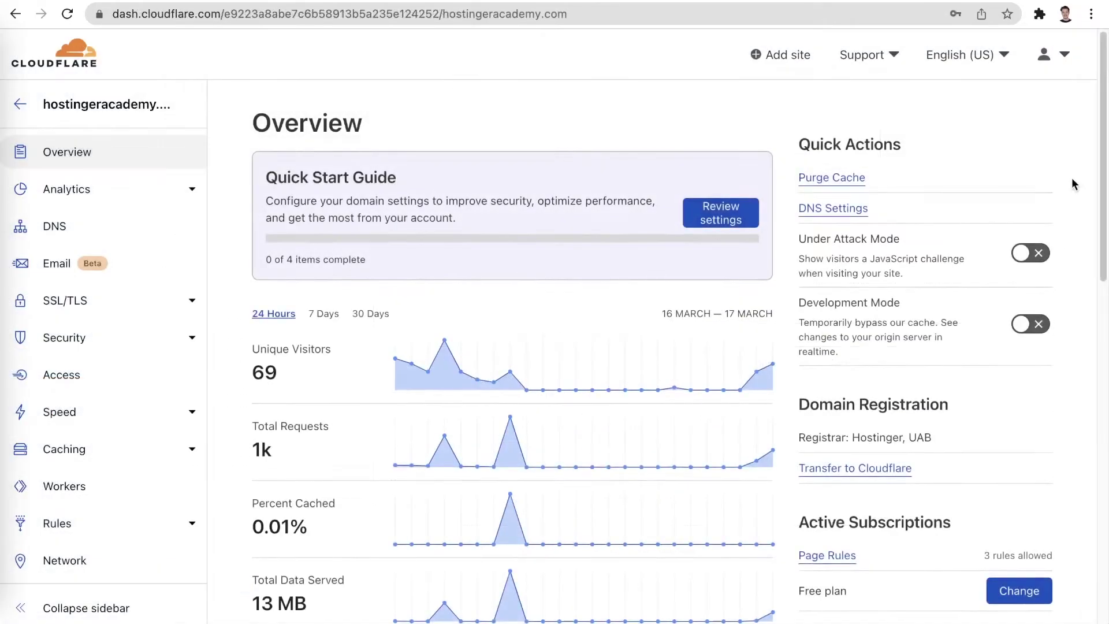
scroll(1069, 179, down, 8)
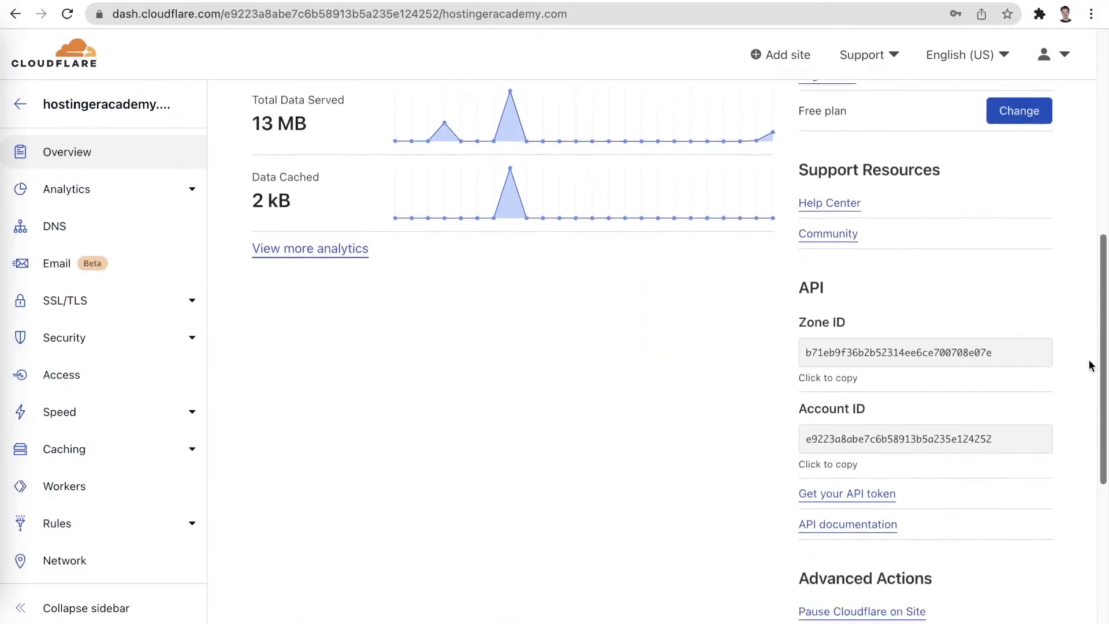
scroll(982, 387, down, 2)
Step: Enable the Cloudflare API with the Global API Key, account e-mail and domain hostingeracademy.com
click(868, 421)
click(1004, 473)
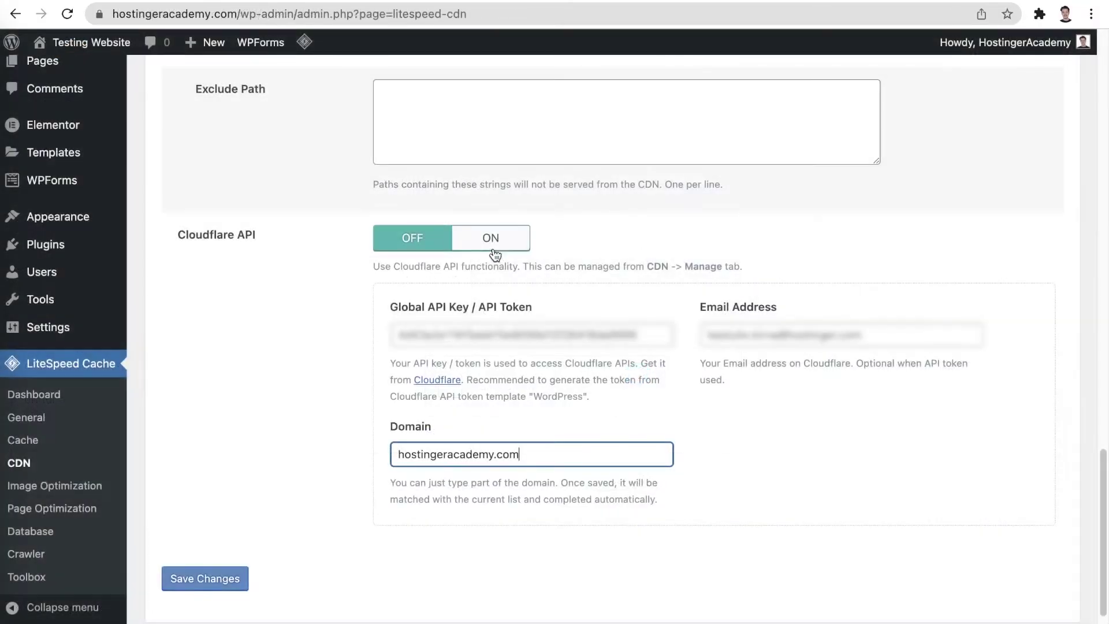
click(493, 240)
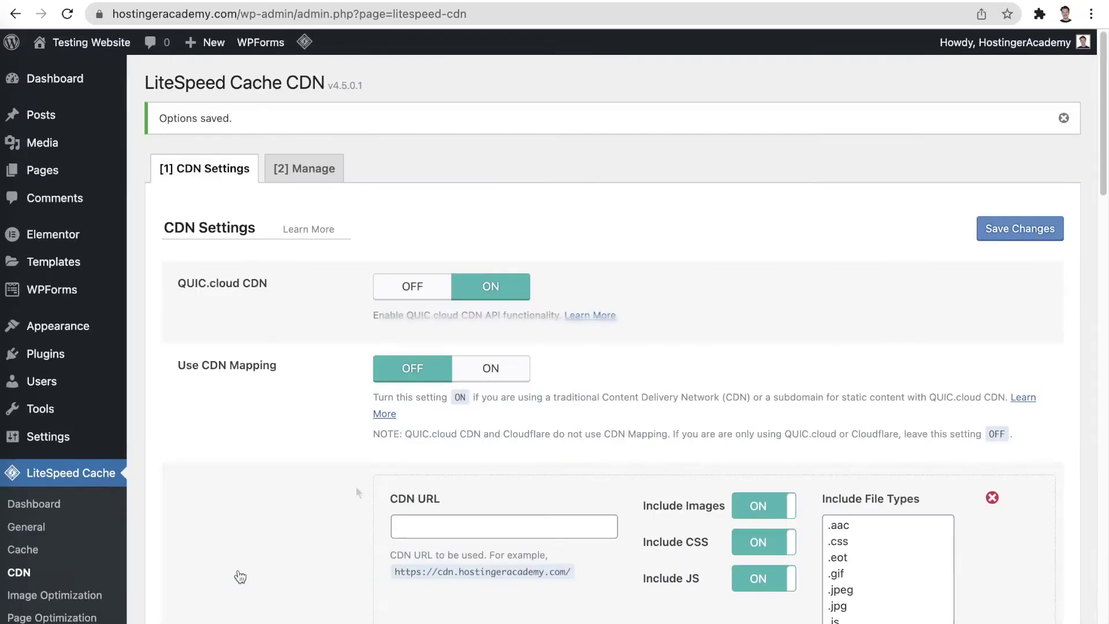
Step: Return to LiteSpeed Cache's General settings and scroll down to the Guest Mode options
click(33, 532)
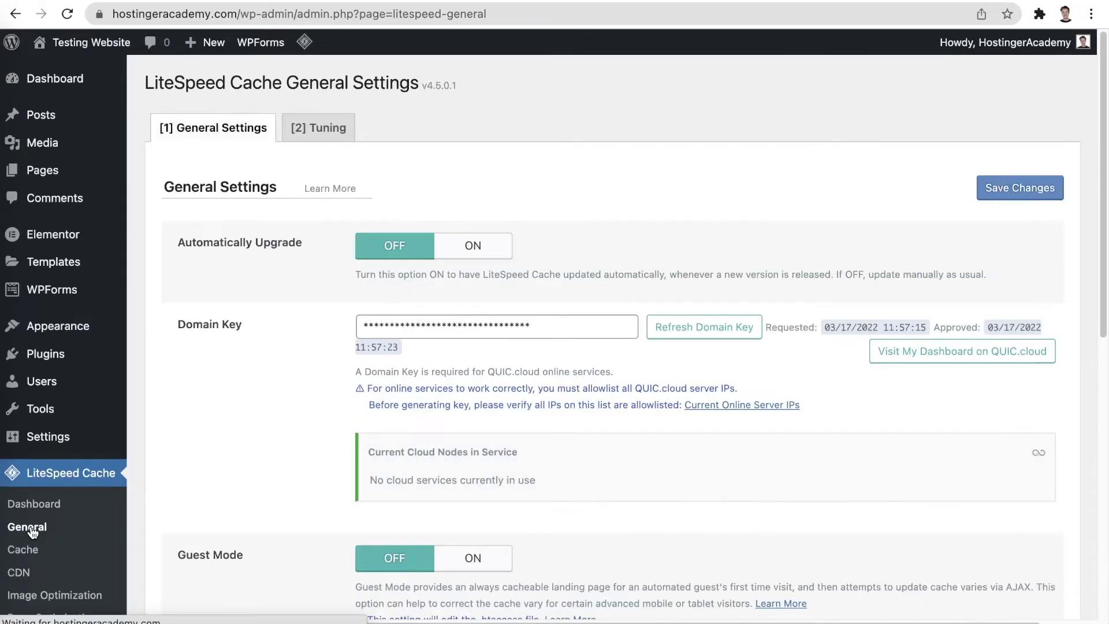
scroll(282, 428, down, 3)
scroll(283, 432, down, 2)
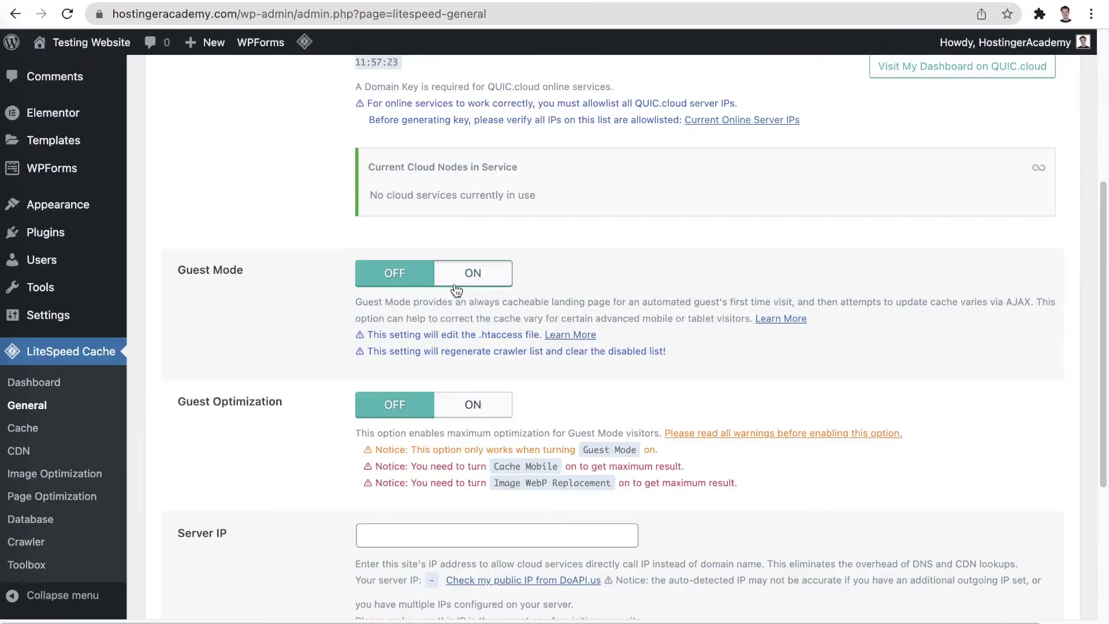
Step: Turn on Guest Mode and Guest Optimization, set Server IP 156.67.73.170, and save
click(457, 288)
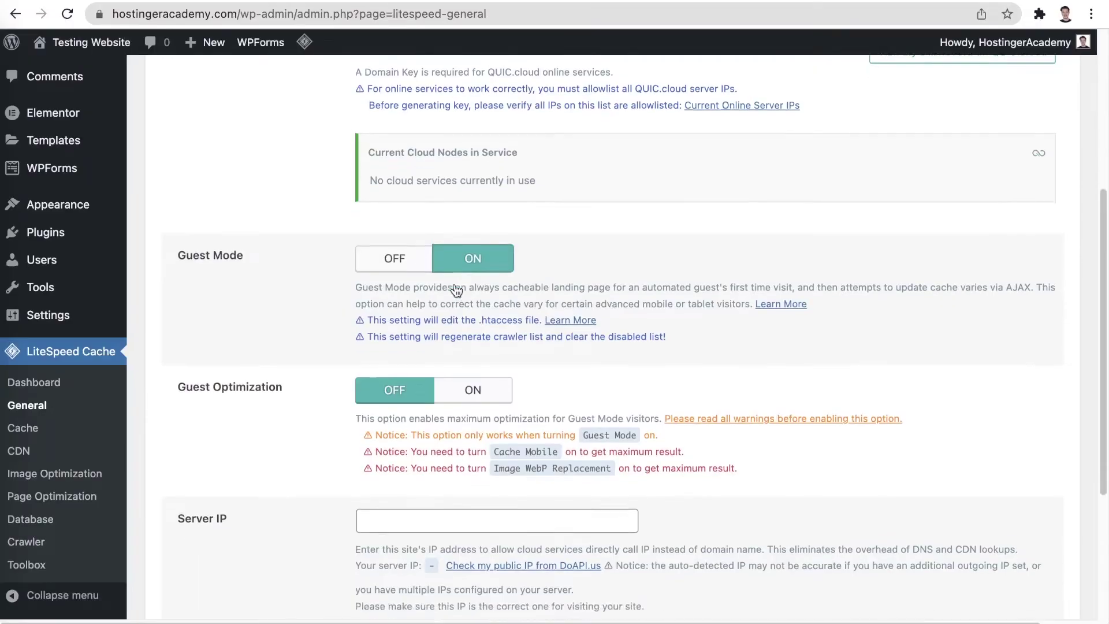
scroll(456, 289, down, 3)
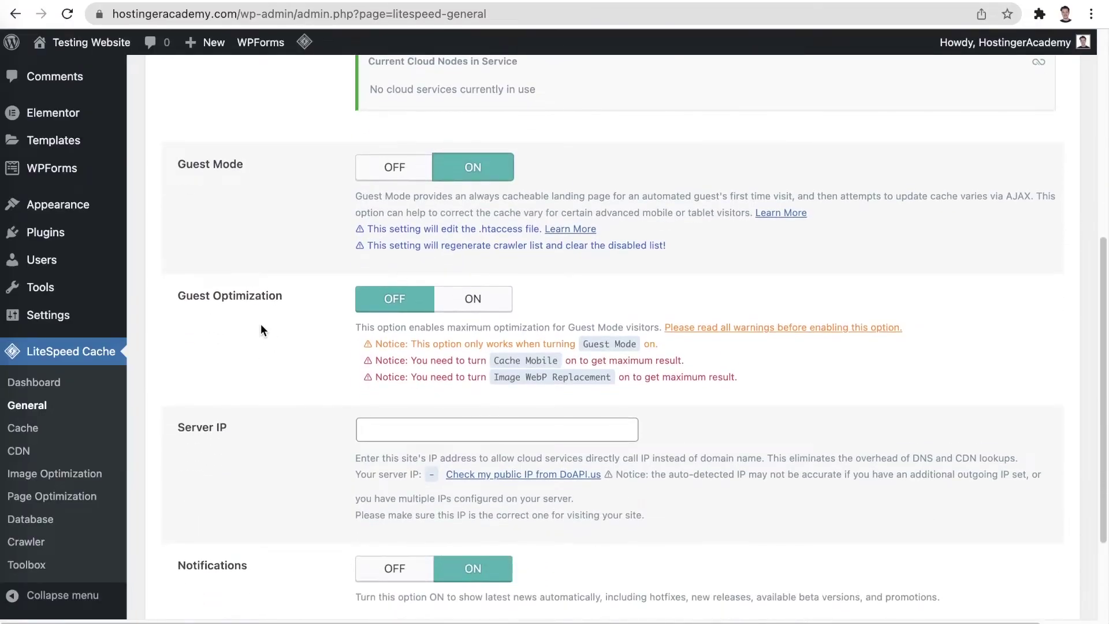
click(472, 296)
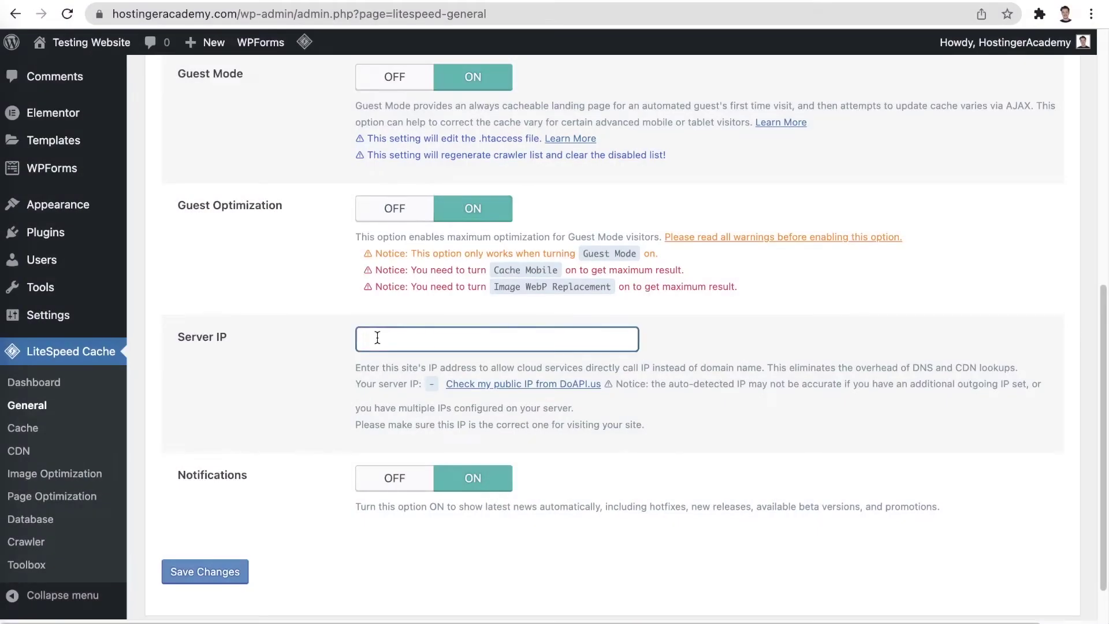
scroll(278, 392, down, 1)
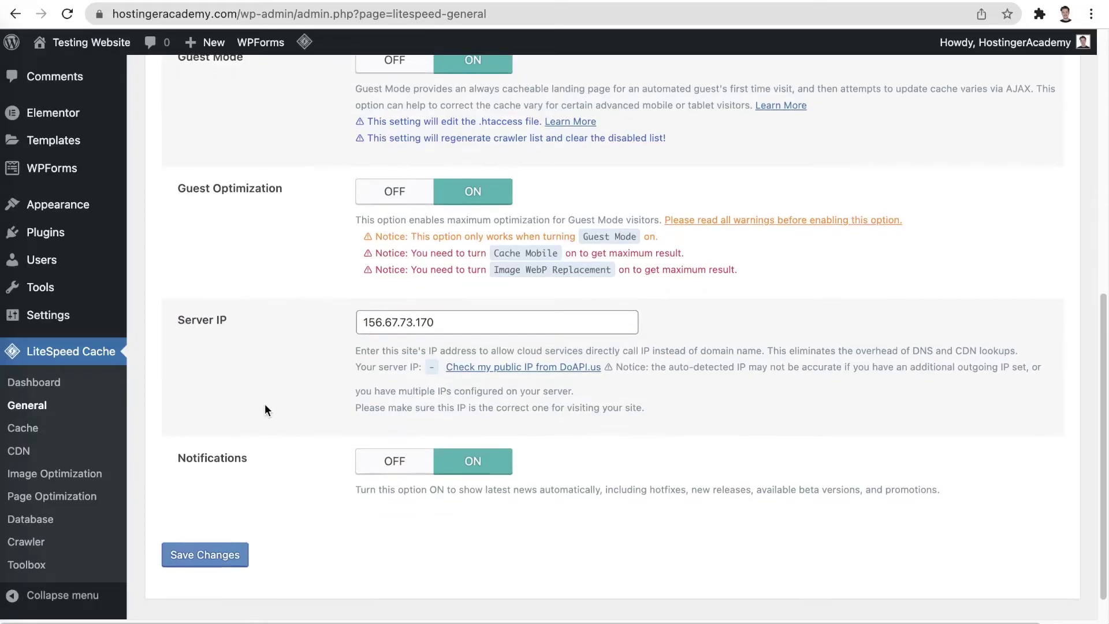
click(234, 554)
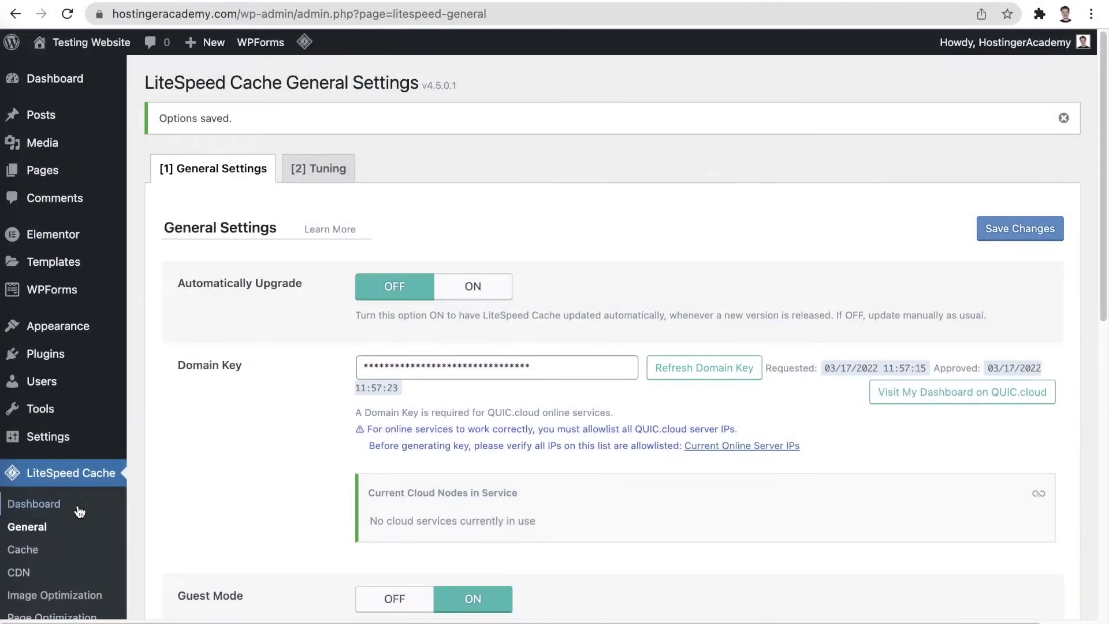
Step: Set Cache Logged-in Users to OFF on LiteSpeed Cache's Cache tab and save
click(23, 549)
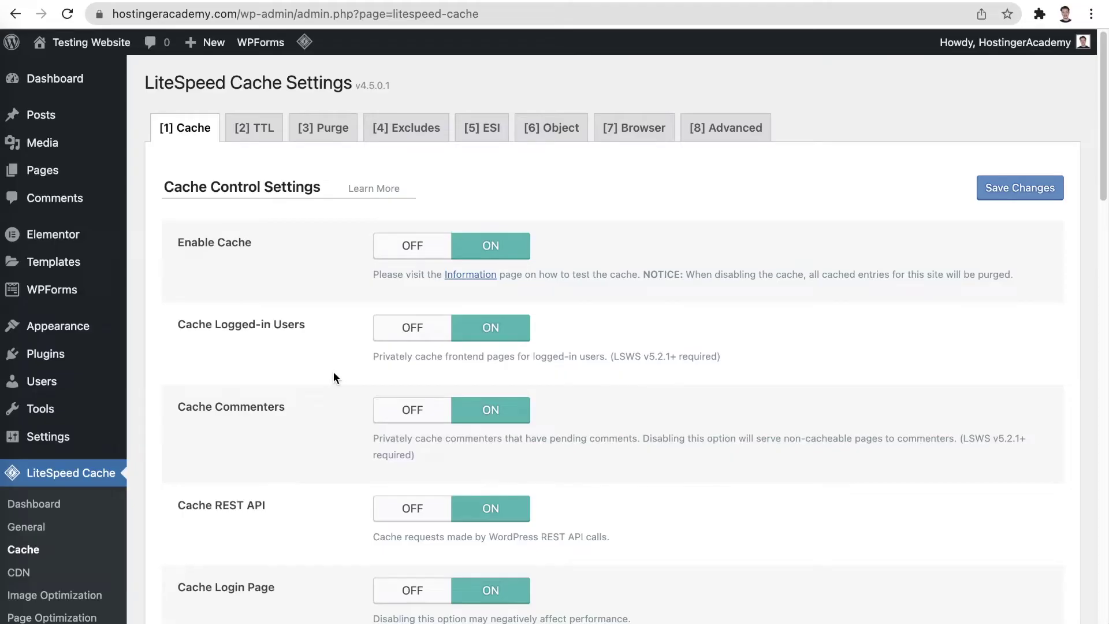
click(429, 331)
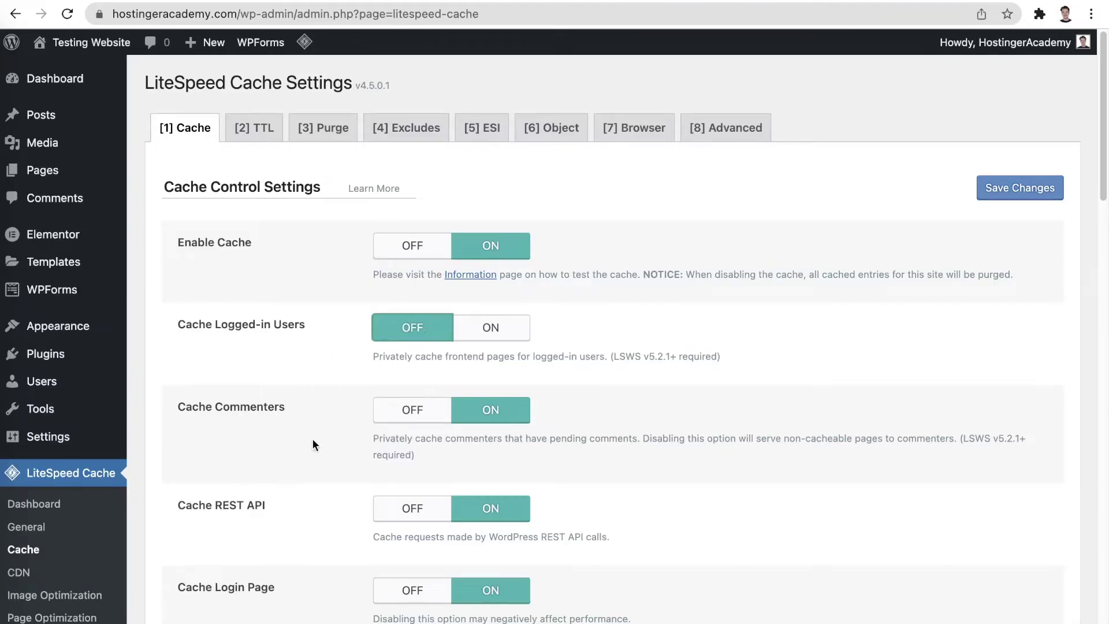
scroll(312, 440, down, 3)
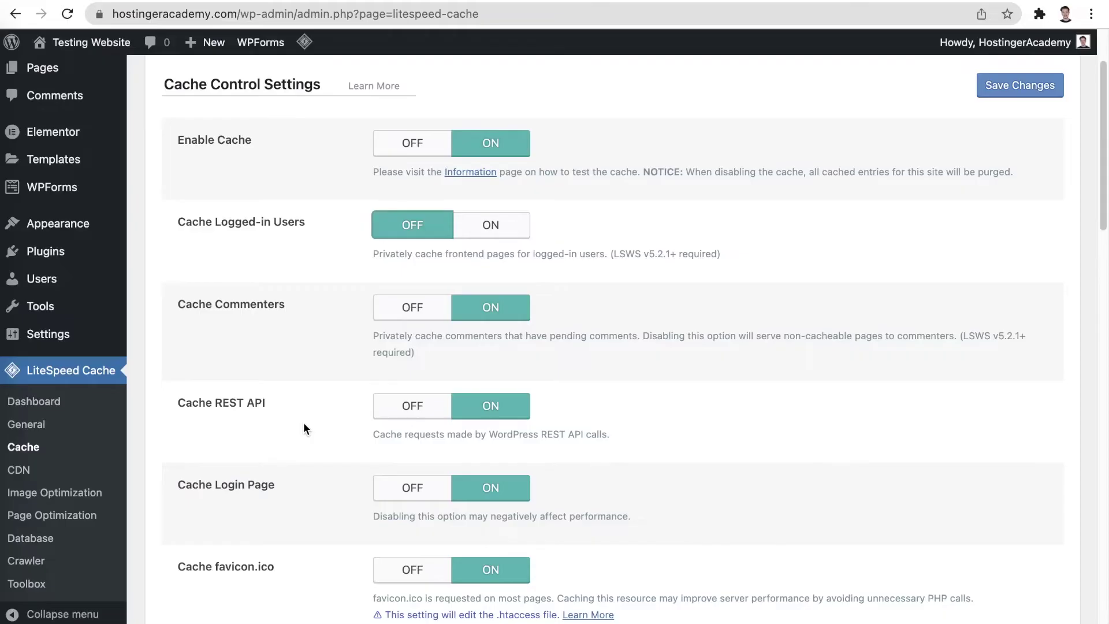
scroll(304, 428, down, 5)
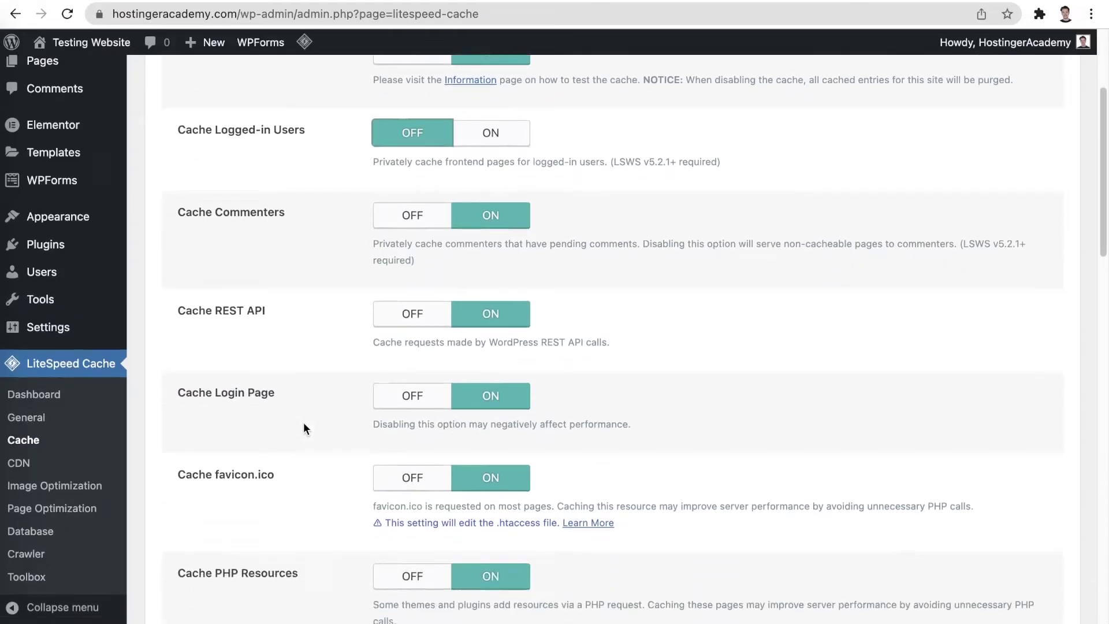
scroll(304, 427, down, 5)
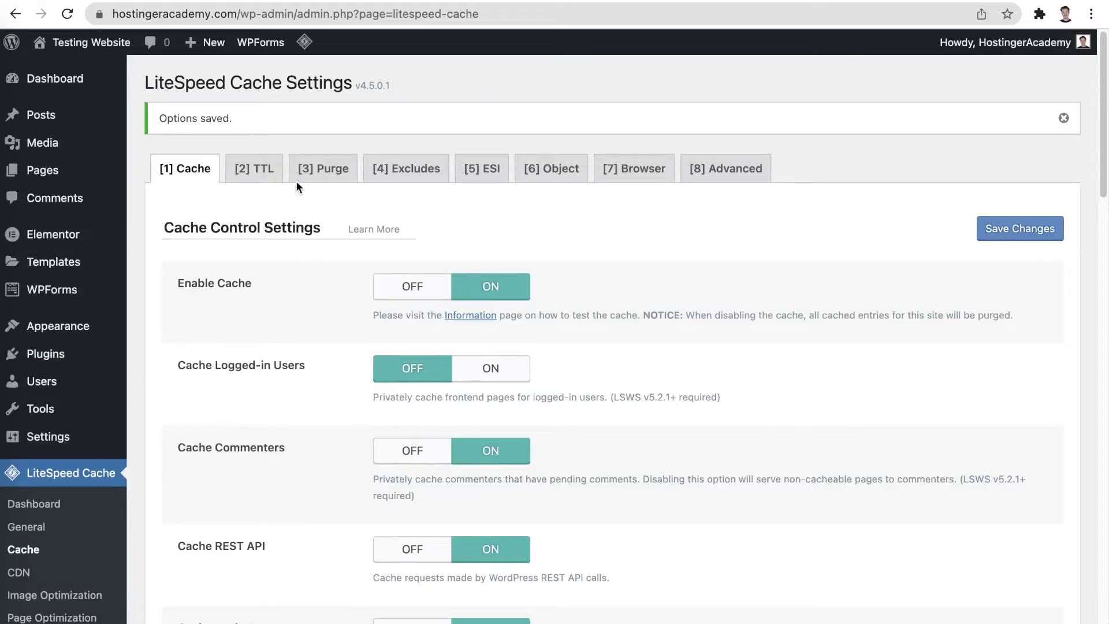
Step: Review the TTL and Purge cache settings tabs
click(269, 169)
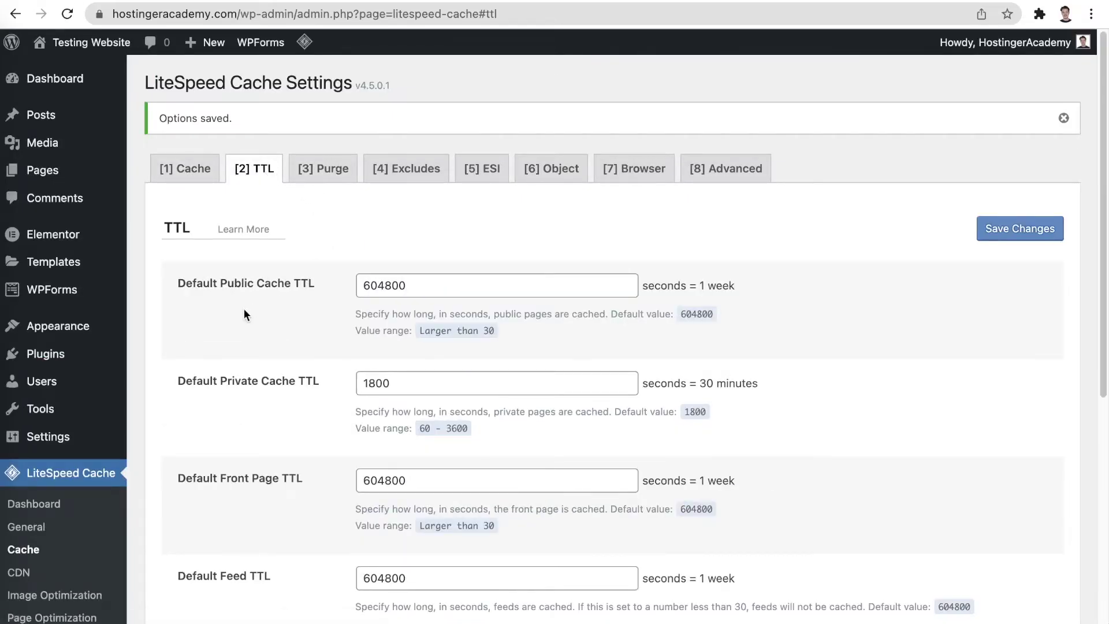
scroll(244, 312, down, 4)
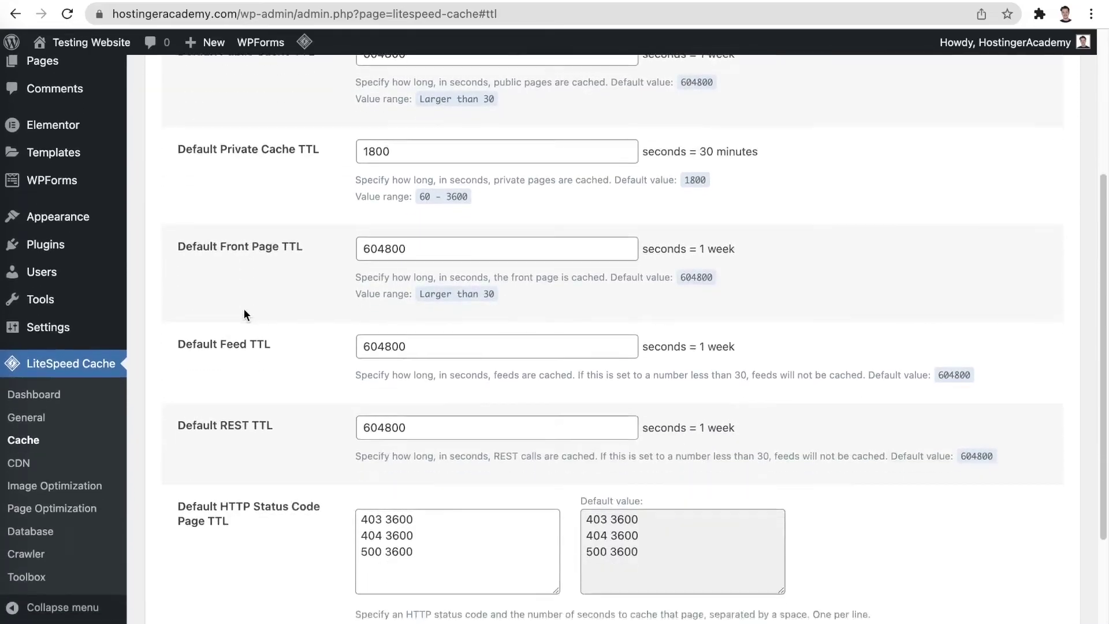
scroll(244, 312, down, 3)
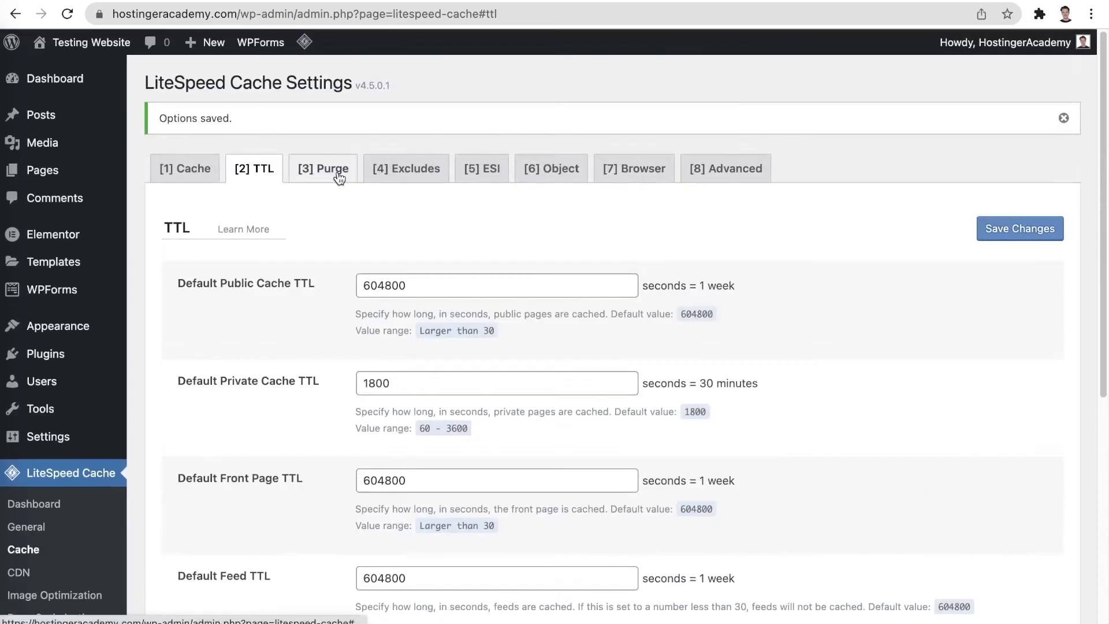
click(339, 178)
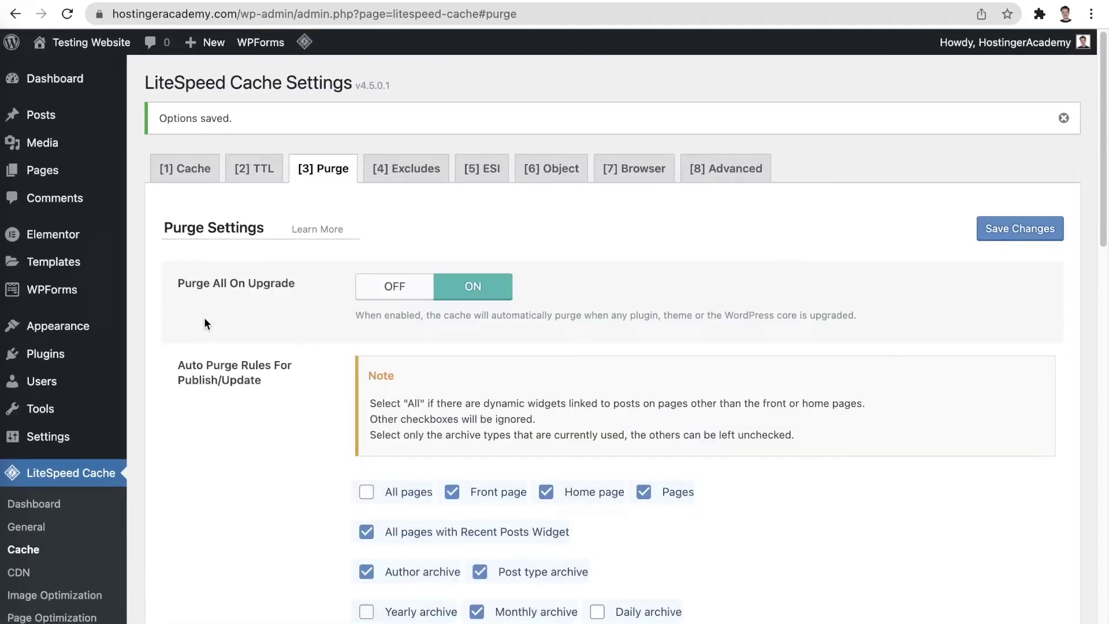
Step: Look through the Excludes cache settings, then the ESI settings
click(393, 182)
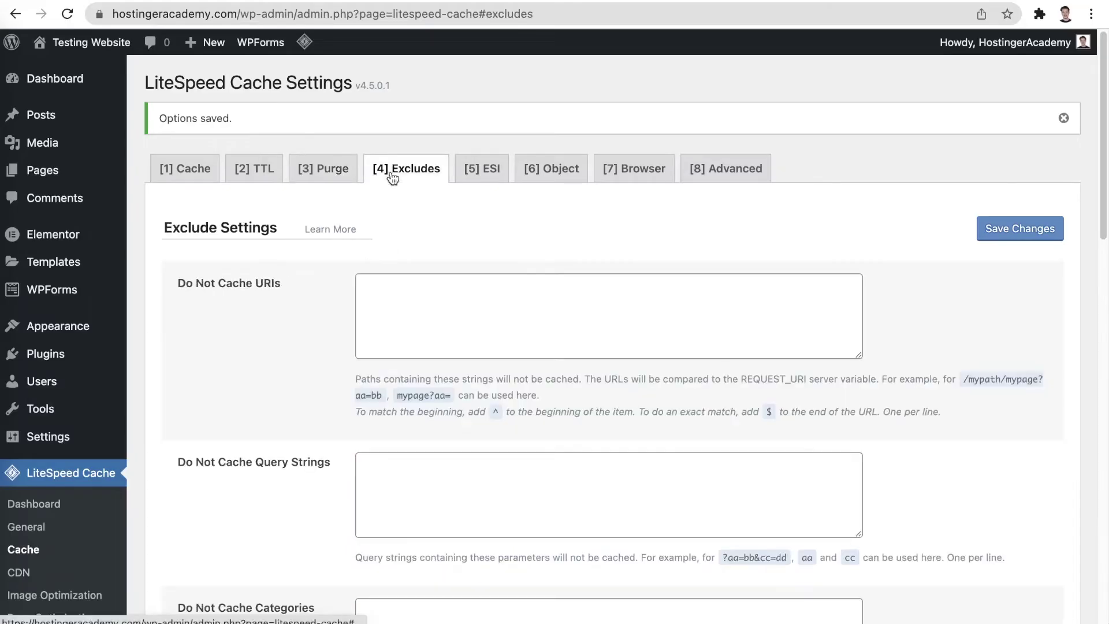
scroll(208, 344, down, 3)
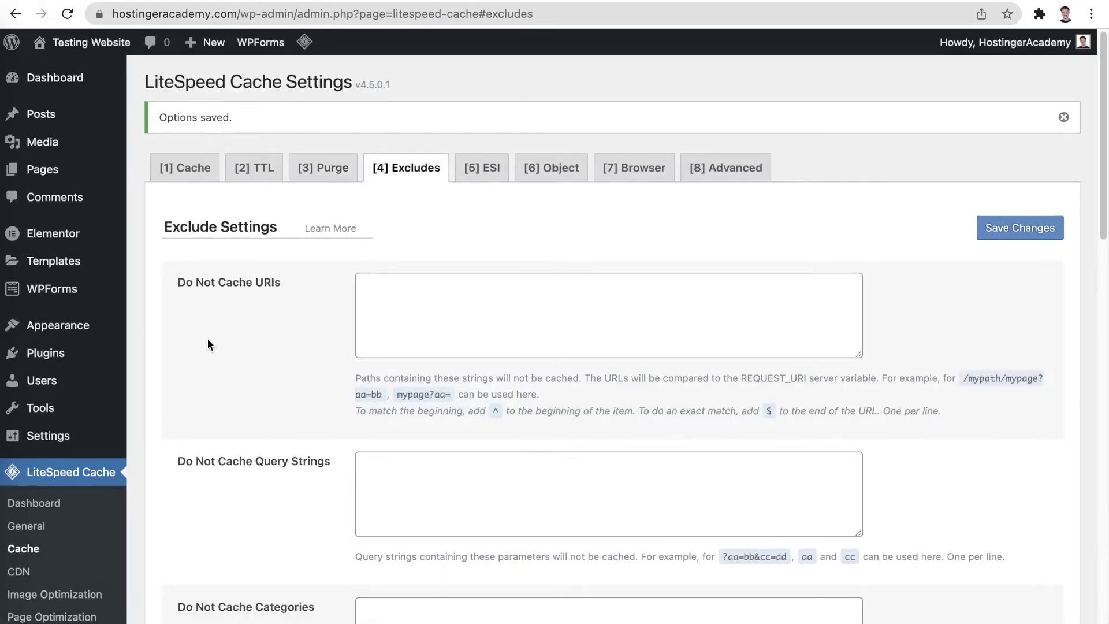
scroll(208, 345, down, 4)
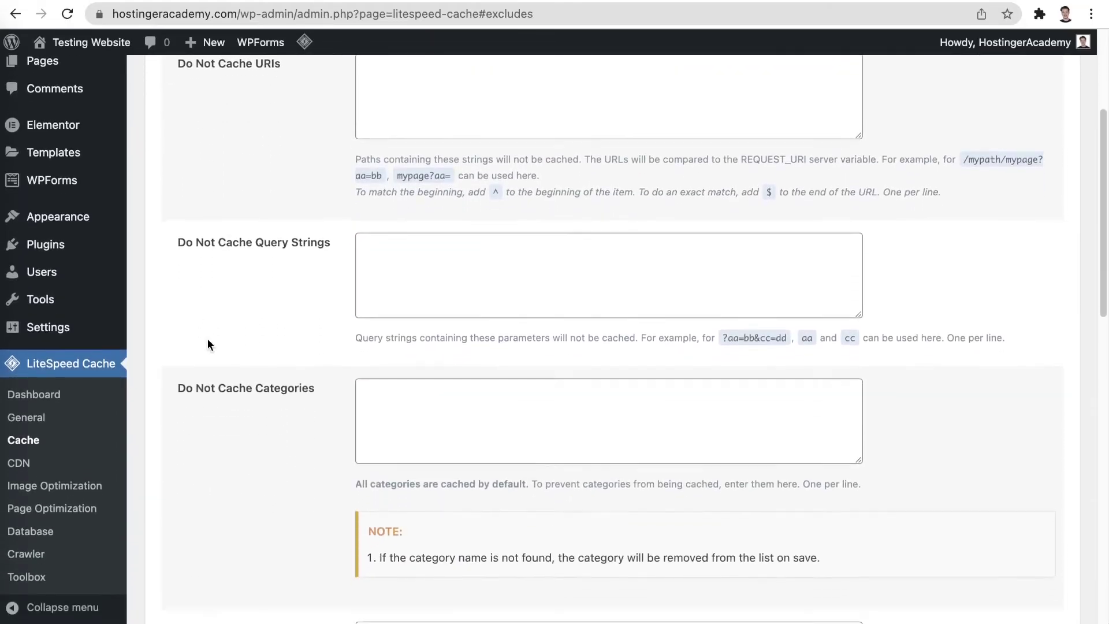
scroll(208, 344, down, 7)
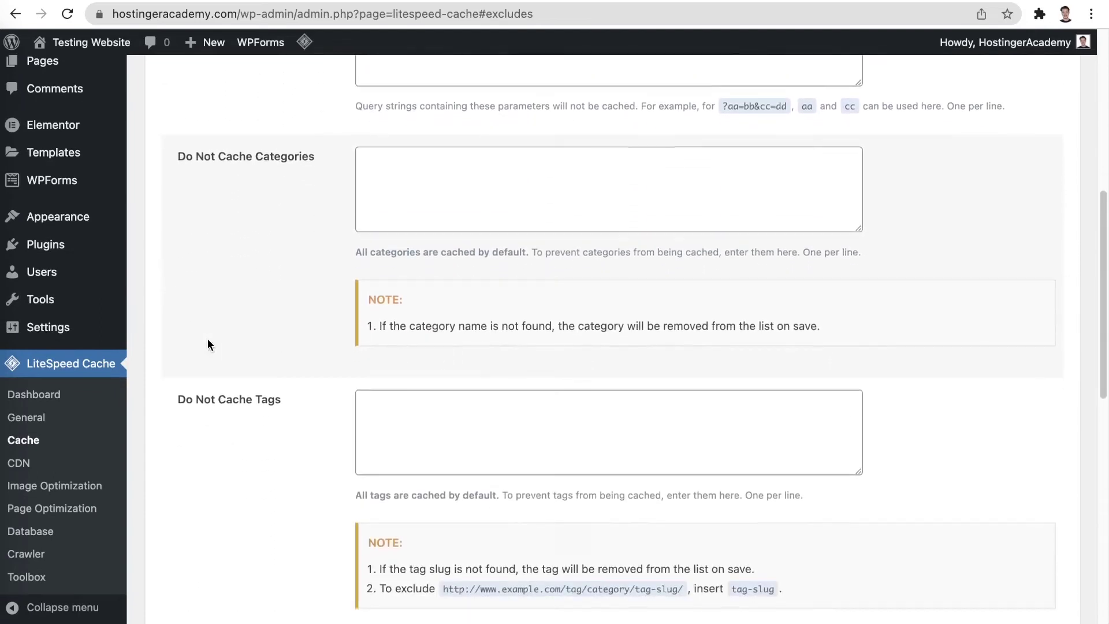
scroll(207, 343, down, 5)
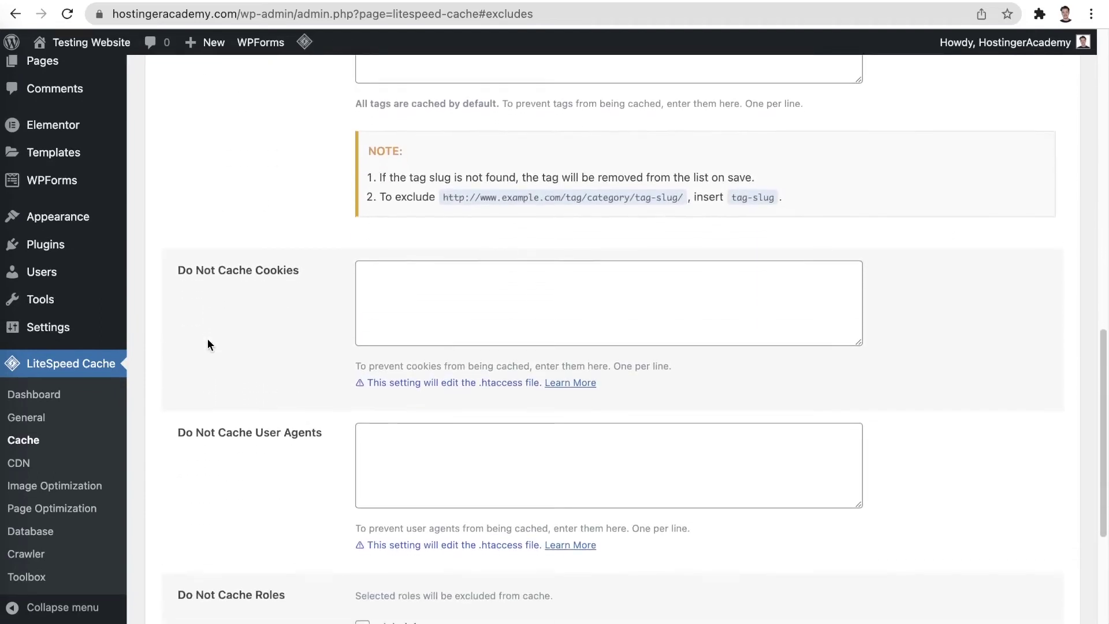
scroll(208, 340, up, 2)
scroll(208, 339, up, 12)
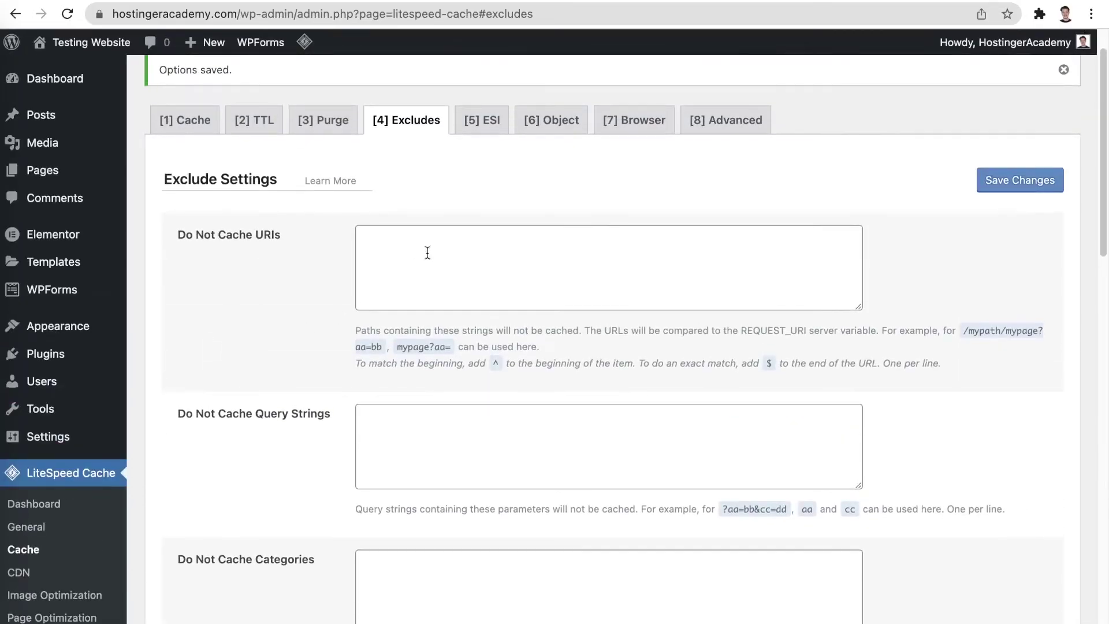
click(491, 134)
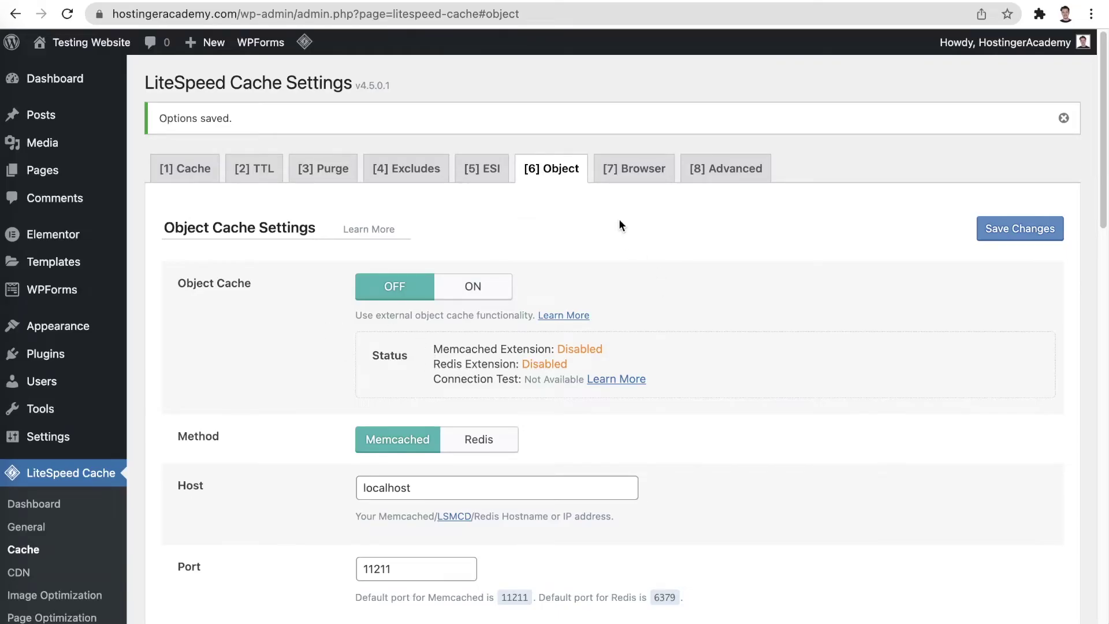
Step: Review LiteSpeed Cache's Browser cache settings tab
click(633, 172)
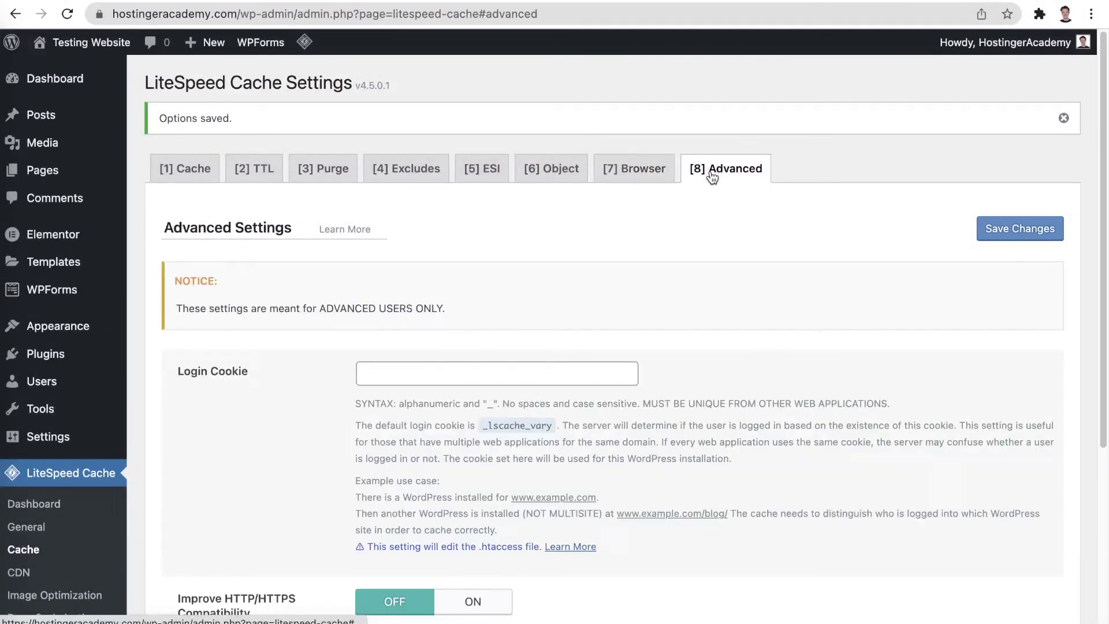
scroll(301, 393, down, 5)
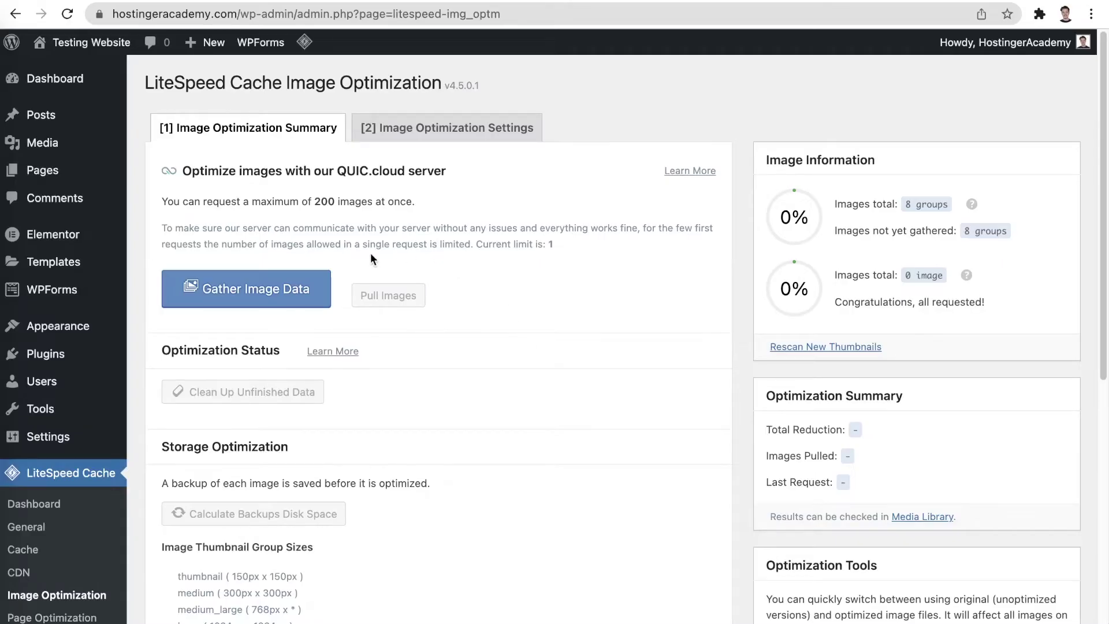
Step: Gather the site's image data so 123 images are ready, and view Image Optimization Settings
click(308, 292)
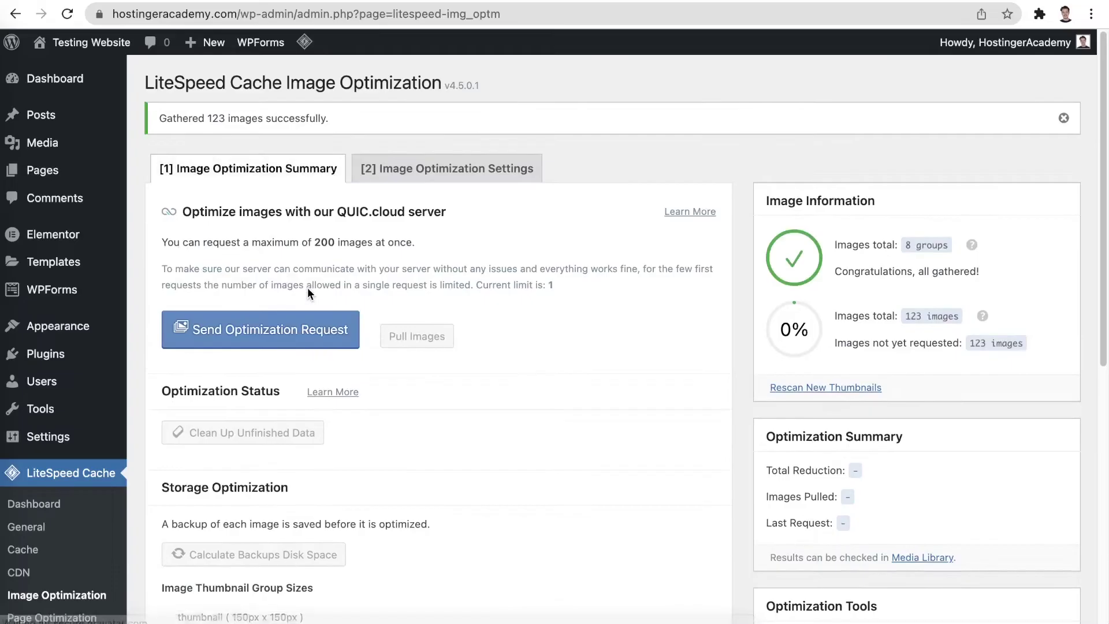
scroll(559, 345, down, 8)
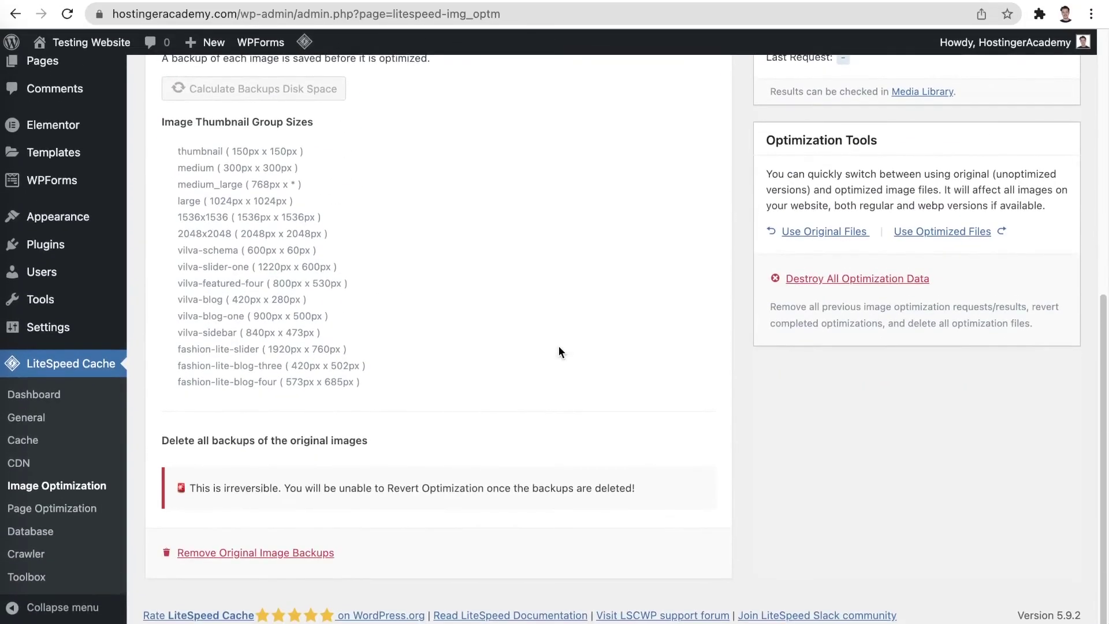
scroll(559, 346, up, 6)
scroll(559, 351, up, 2)
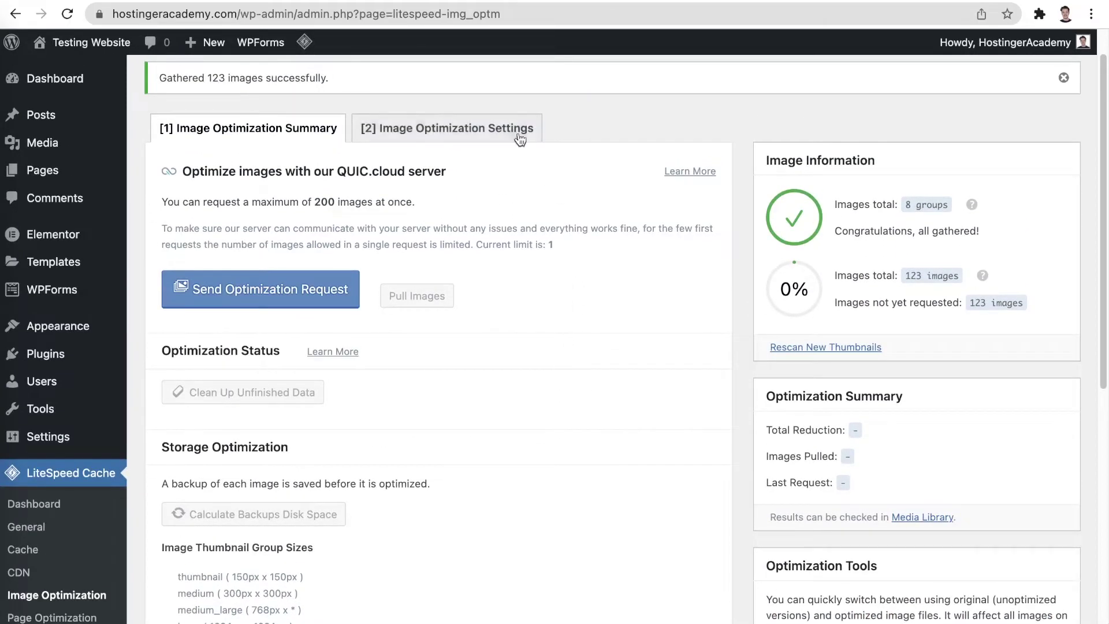
click(515, 136)
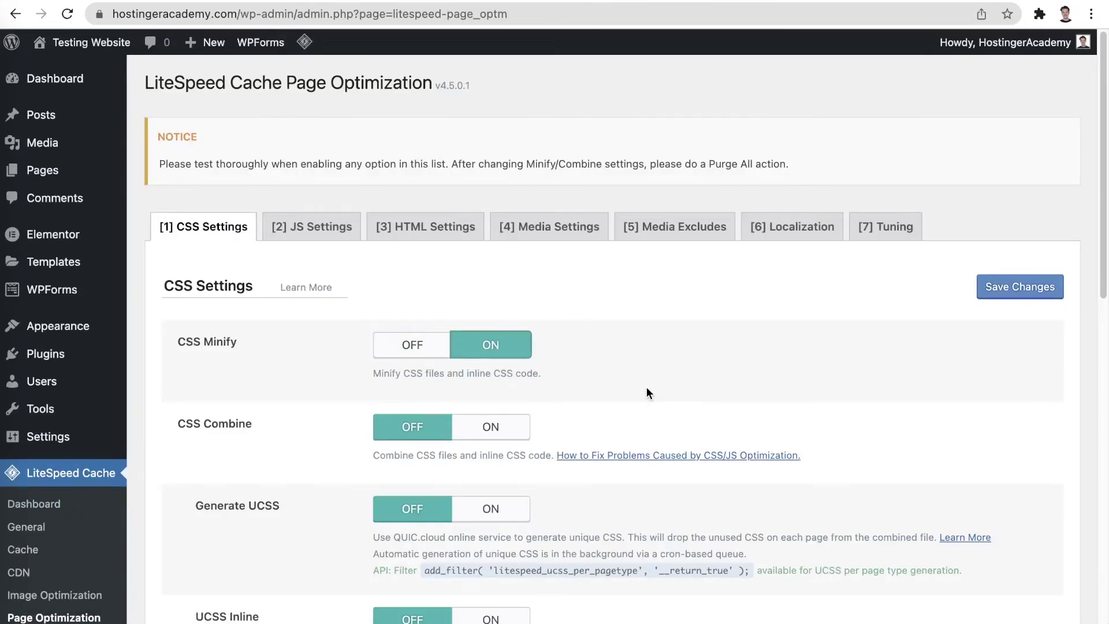
Step: Scroll down the CSS Settings to review CSS Minify and CSS Combine, both on
scroll(647, 392, down, 2)
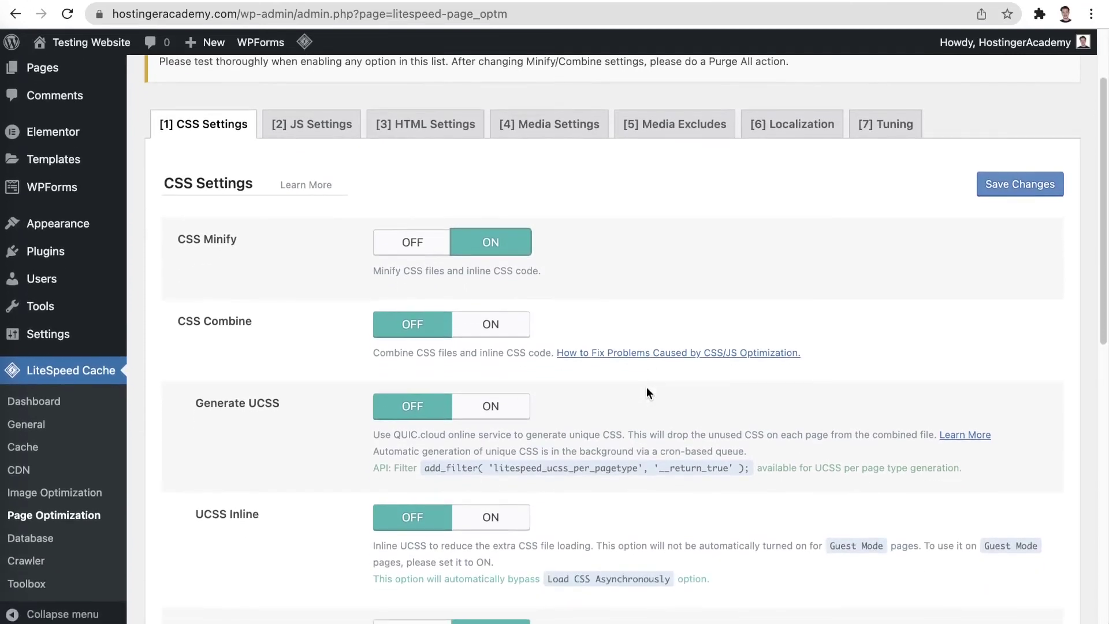
scroll(647, 393, down, 1)
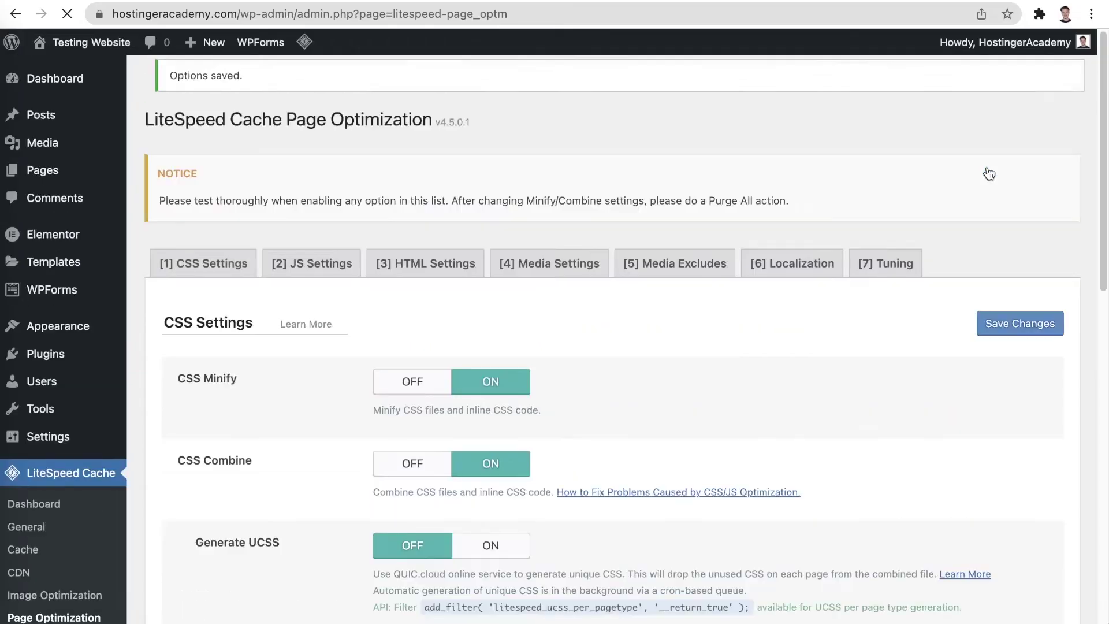
Step: Review the Page Optimization Media Settings, including the lazy-load options
click(539, 264)
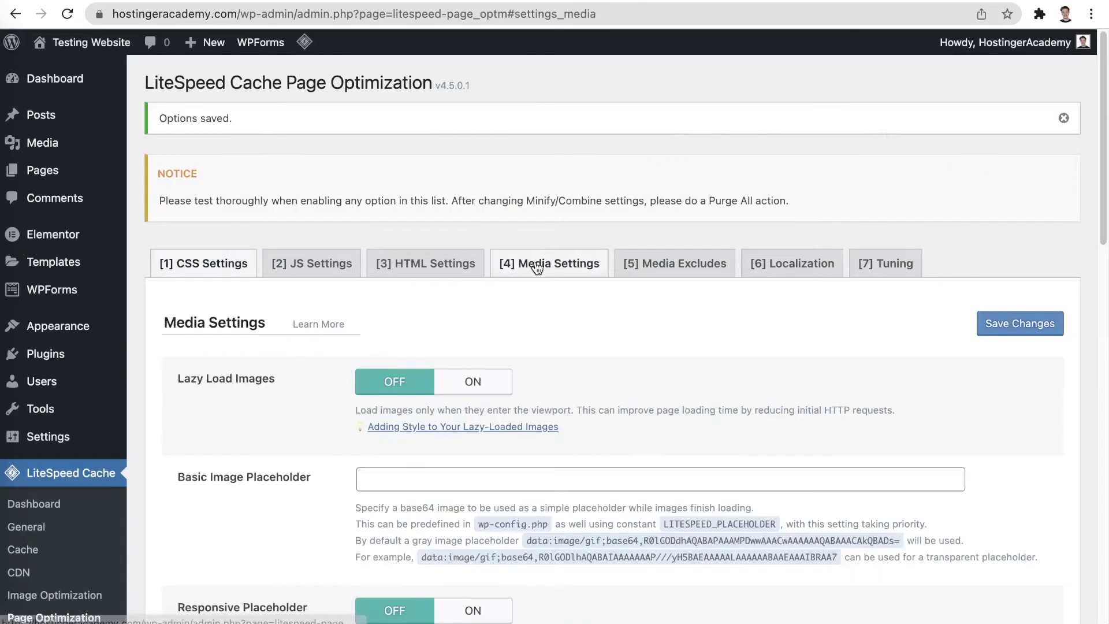
scroll(625, 322, down, 3)
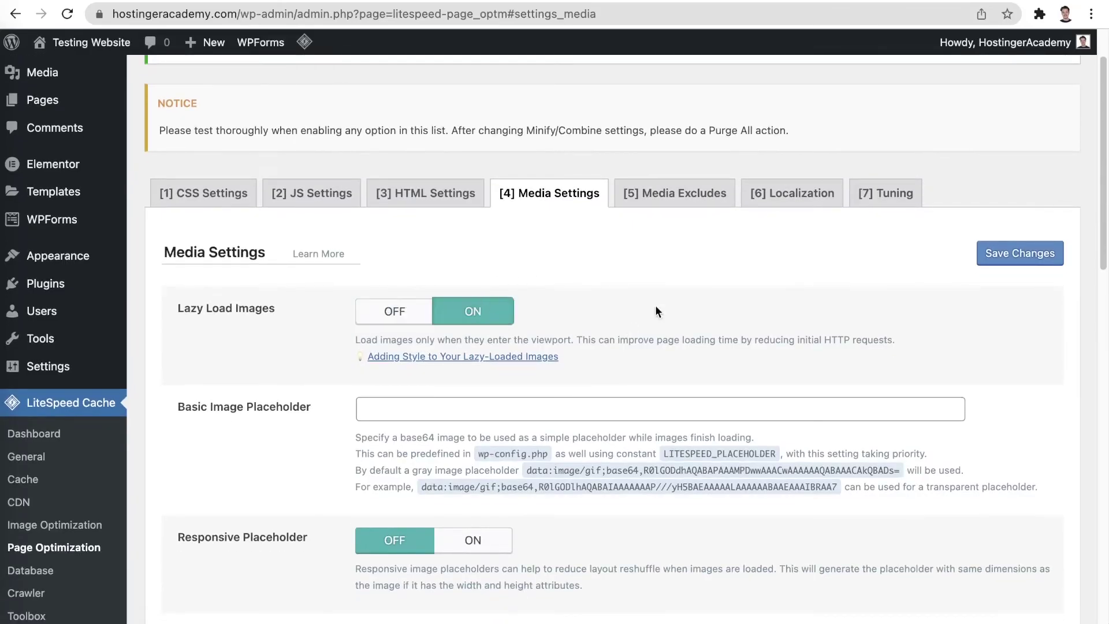
scroll(671, 337, down, 8)
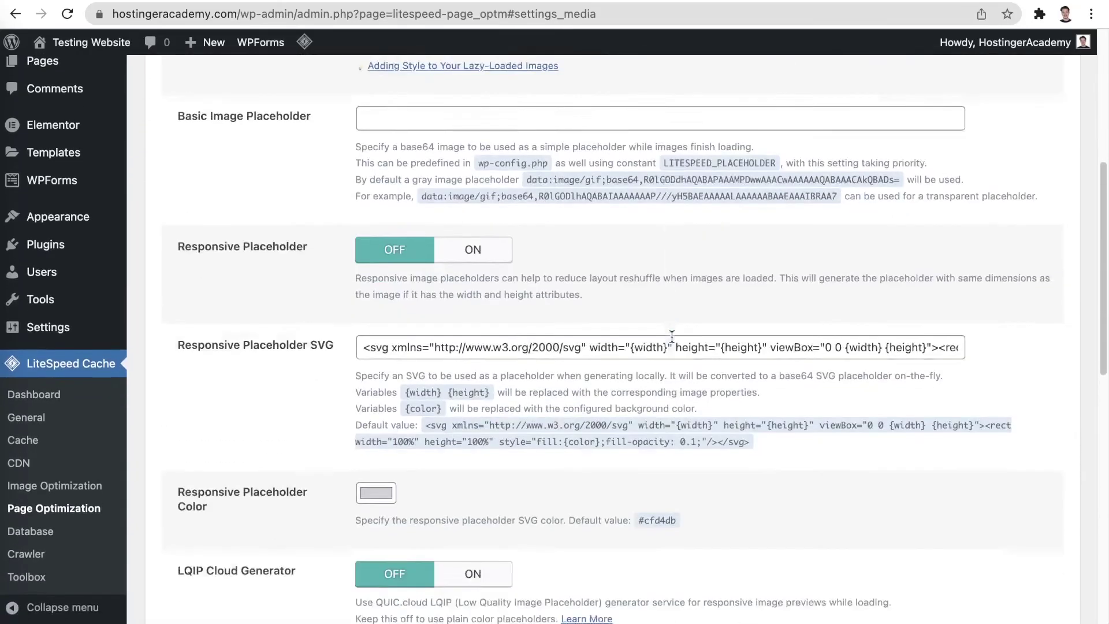
scroll(671, 336, down, 10)
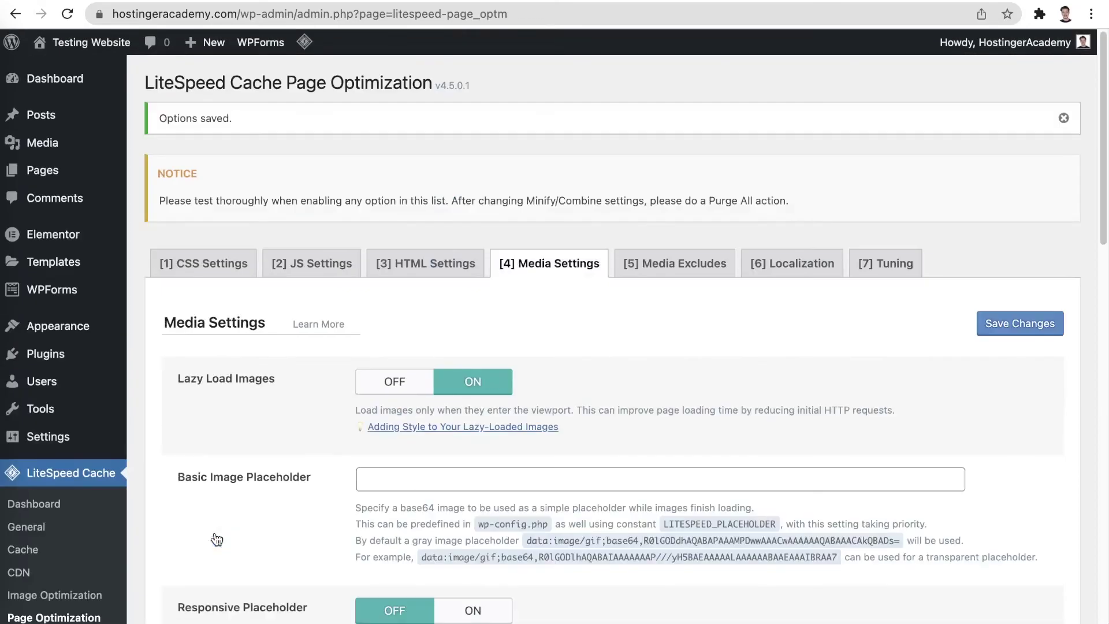
Step: Look through the Media Excludes settings for lazy-load exclusions
click(670, 277)
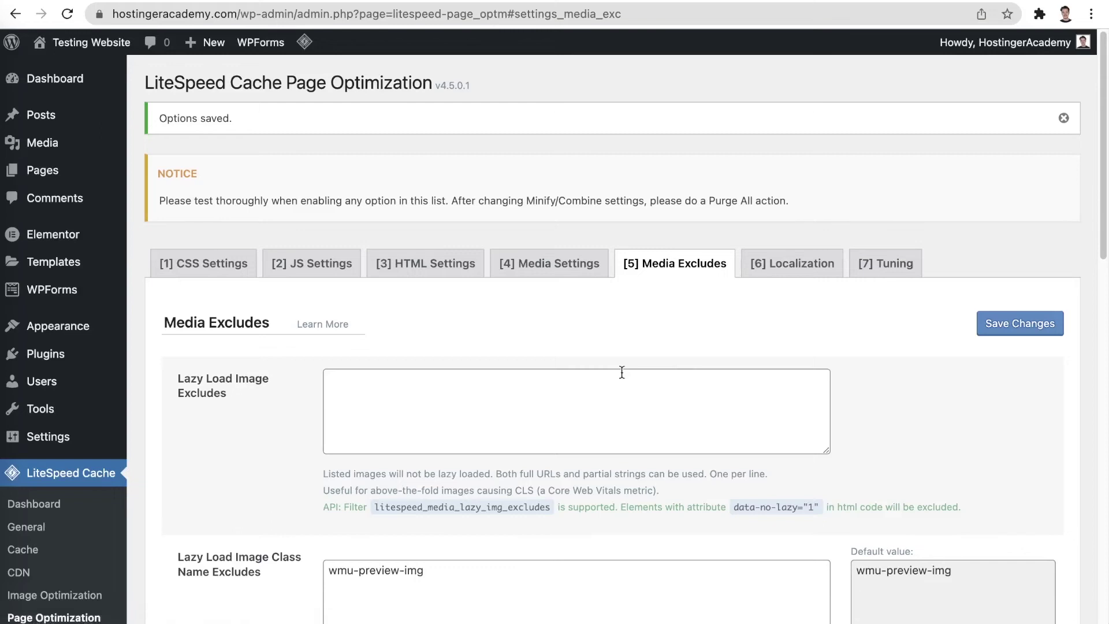
scroll(621, 372, down, 6)
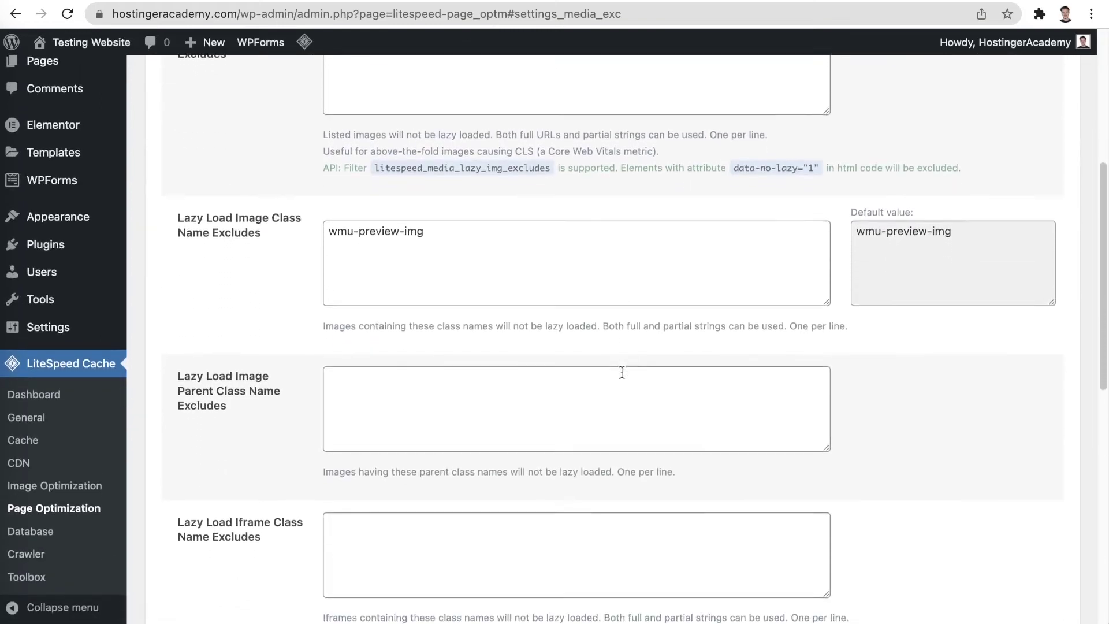
scroll(621, 371, down, 5)
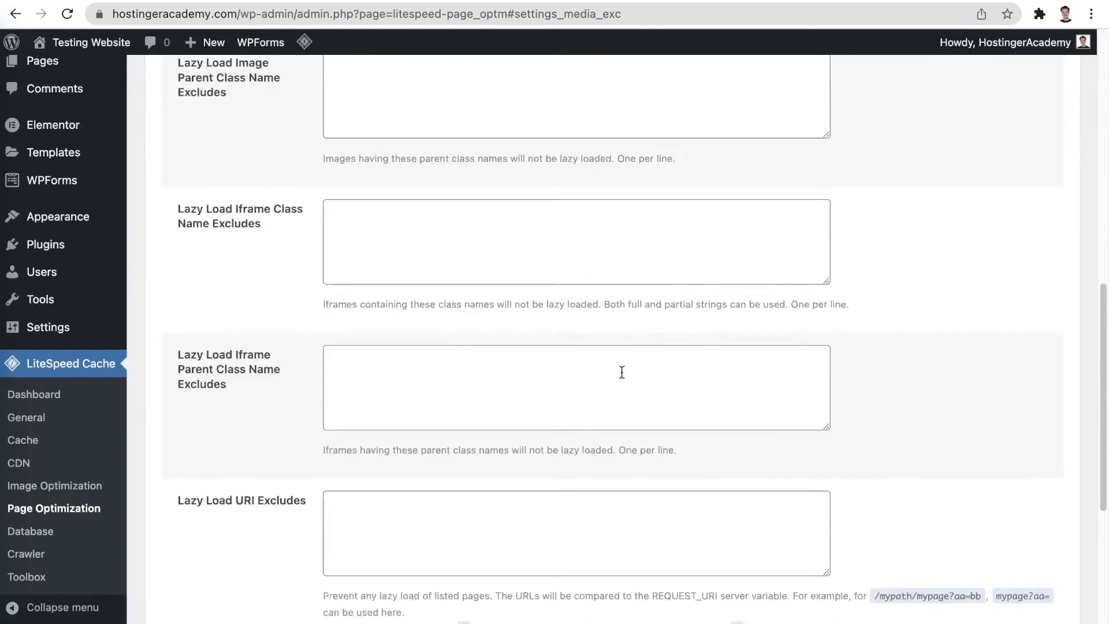
scroll(621, 372, down, 4)
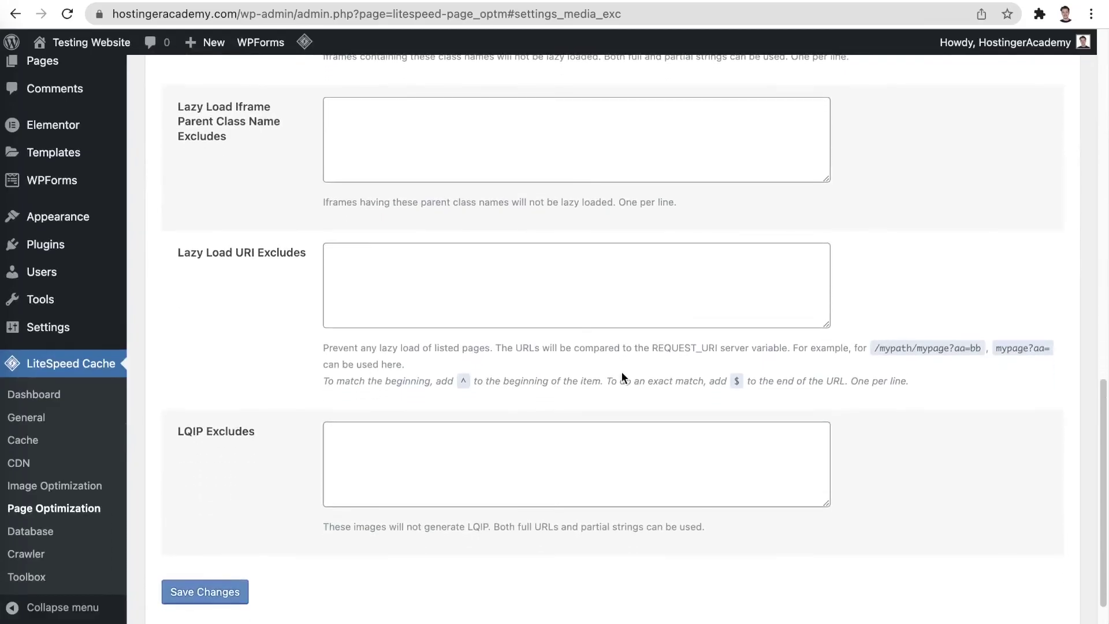
scroll(621, 372, up, 5)
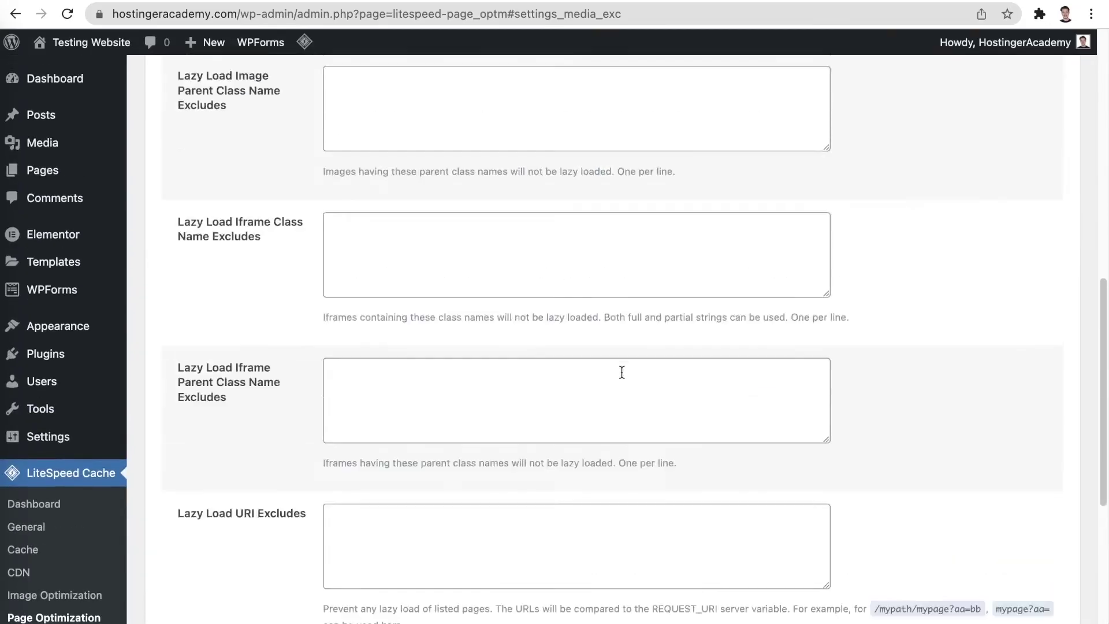
scroll(621, 372, up, 10)
Step: Browse the page optimization Tuning settings
click(902, 271)
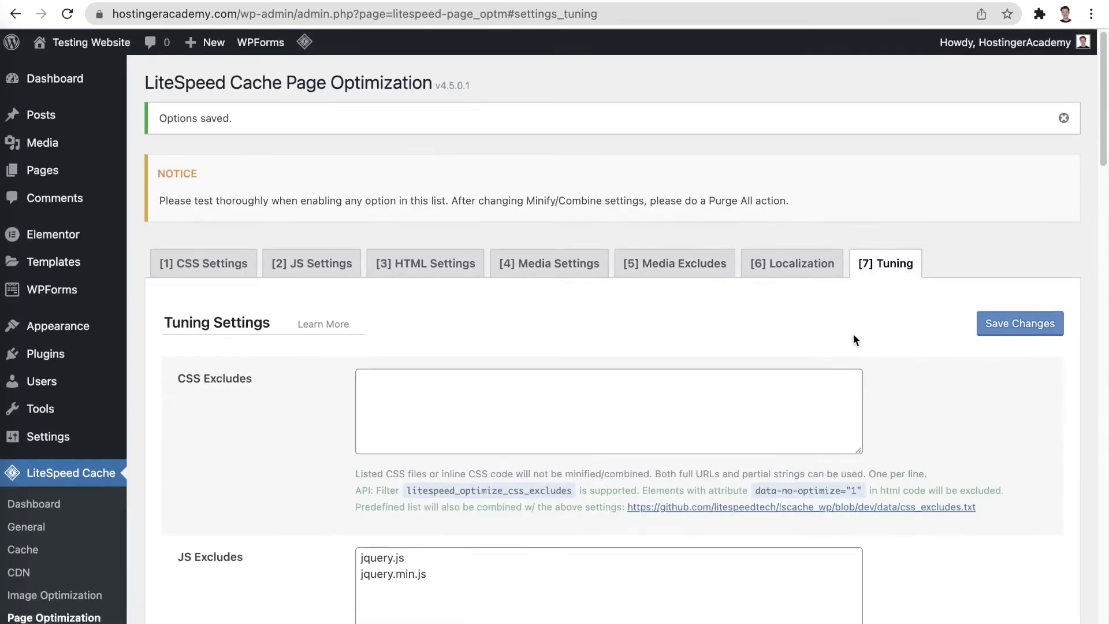
scroll(854, 335, down, 3)
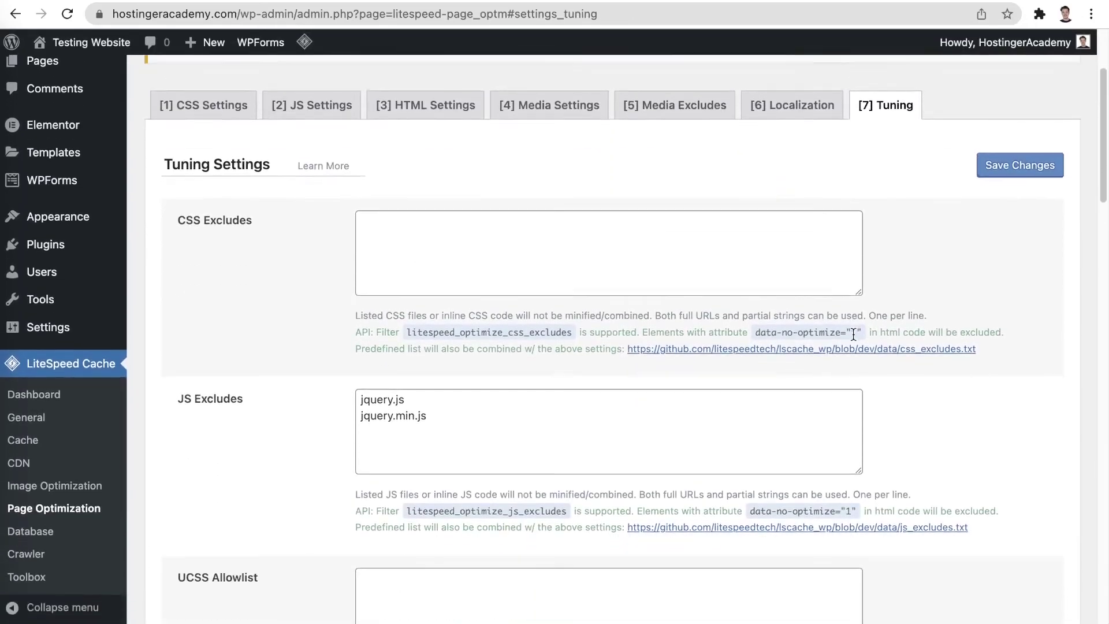
scroll(853, 334, down, 5)
scroll(853, 335, down, 5)
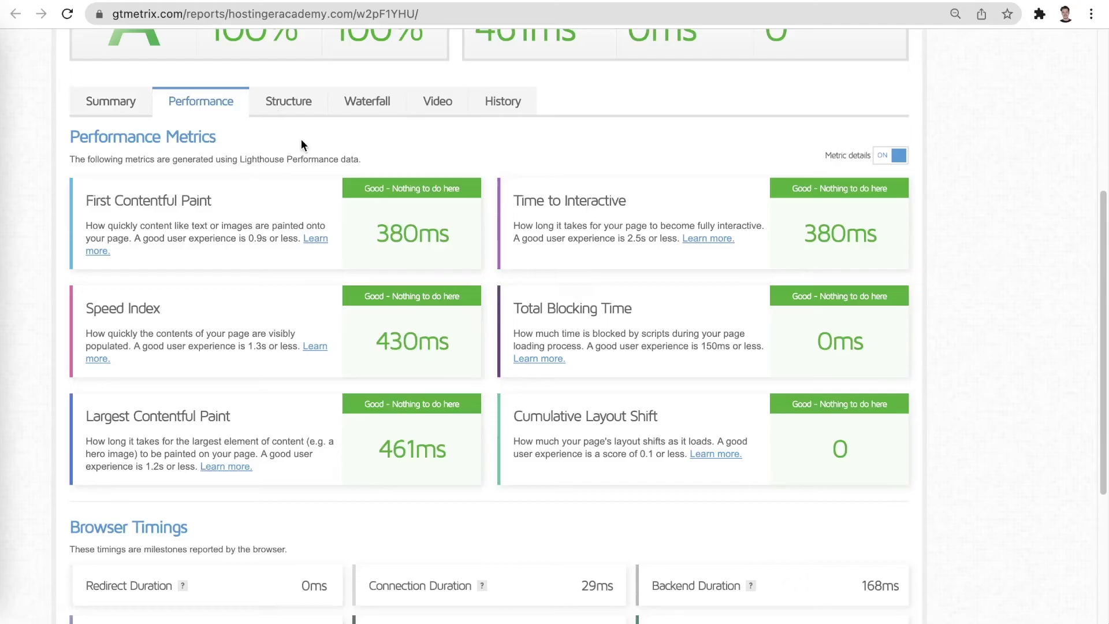
Step: Review the GTmetrix report's grade A, Web Vitals and Performance details
scroll(300, 139, down, 3)
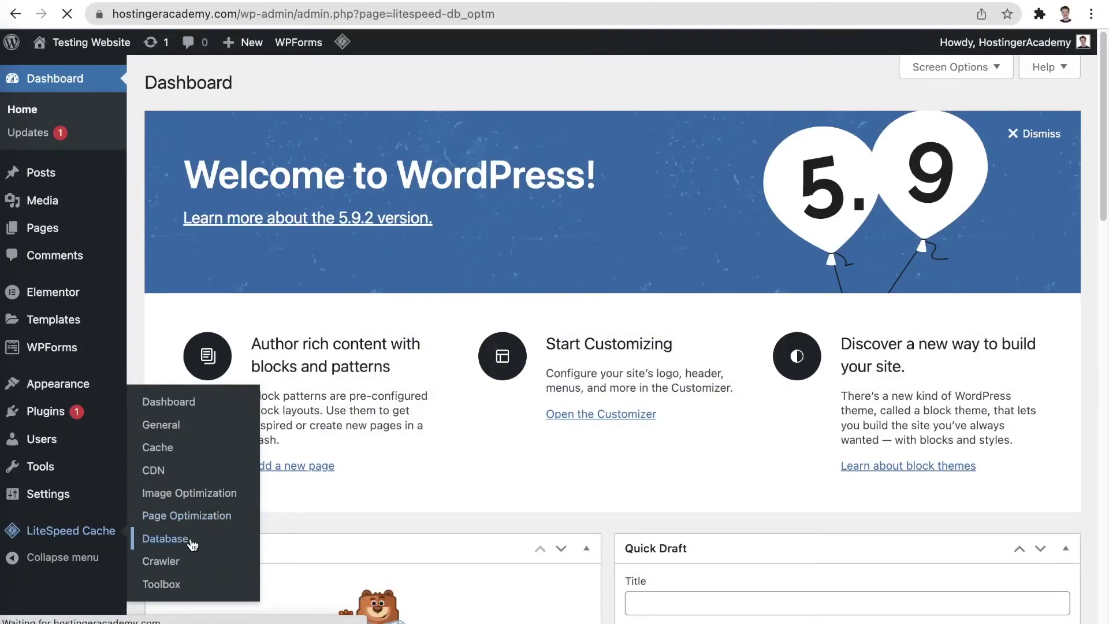
Step: Review the LiteSpeed database optimizer and view its DB Optimization Settings
scroll(578, 529, down, 3)
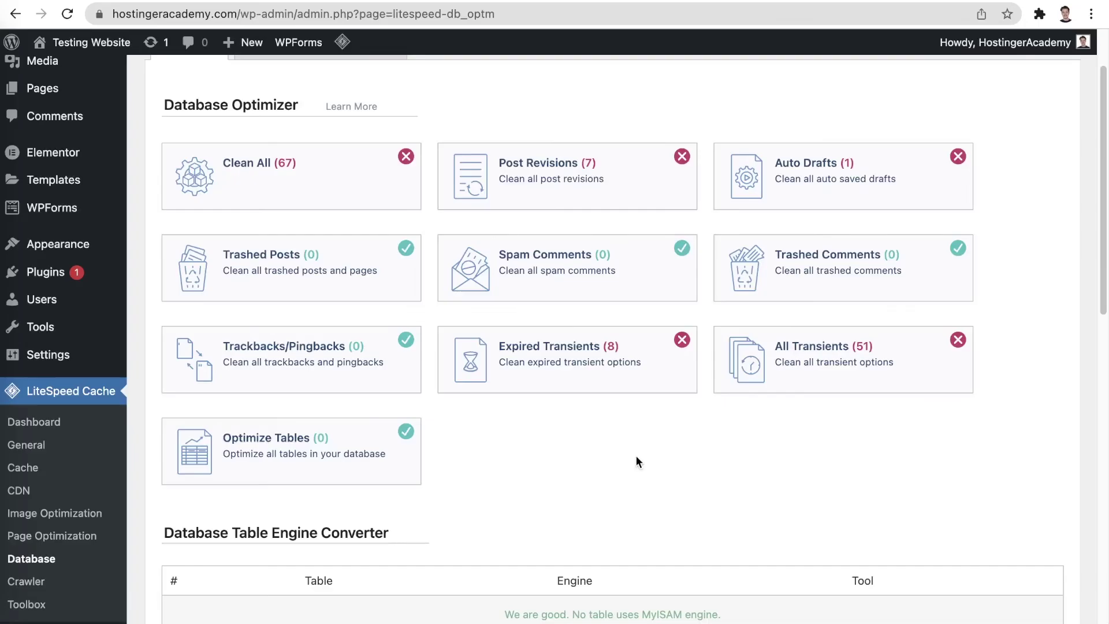
scroll(636, 457, up, 2)
click(384, 114)
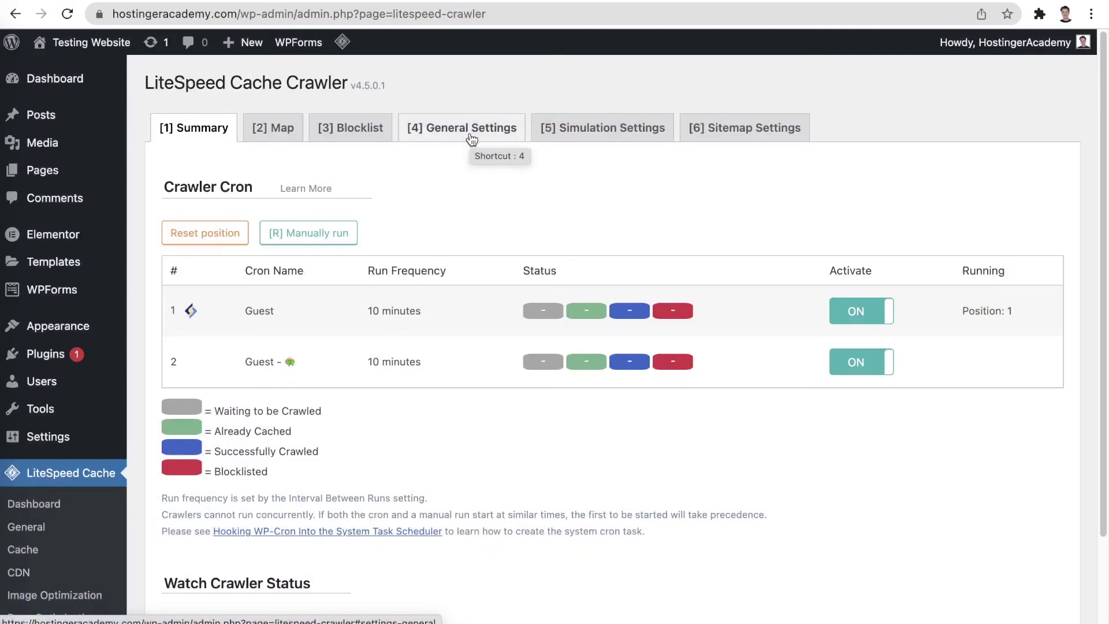
Step: View the Crawler's General Settings
click(471, 139)
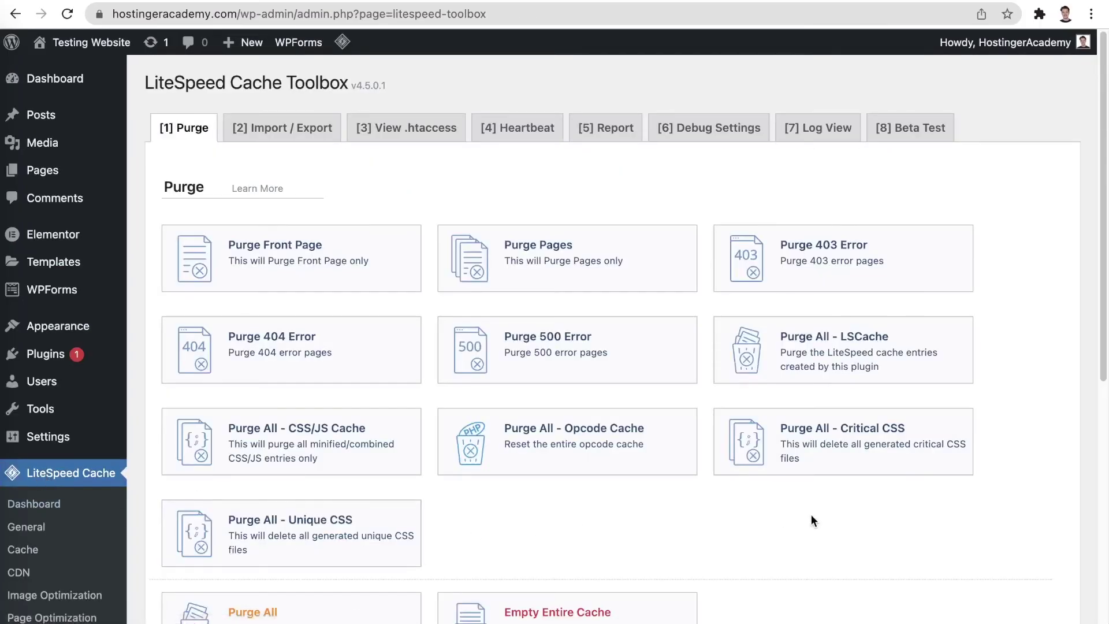
Step: Review the Toolbox Import/Export options and the Heartbeat control settings
scroll(836, 522, down, 3)
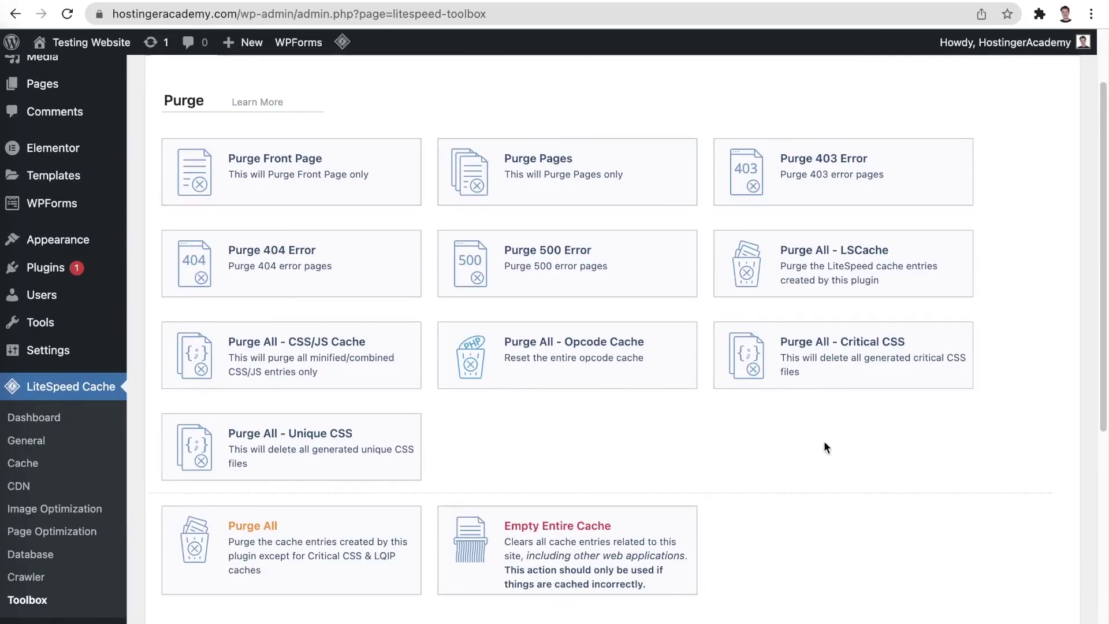
scroll(808, 456, up, 3)
click(327, 135)
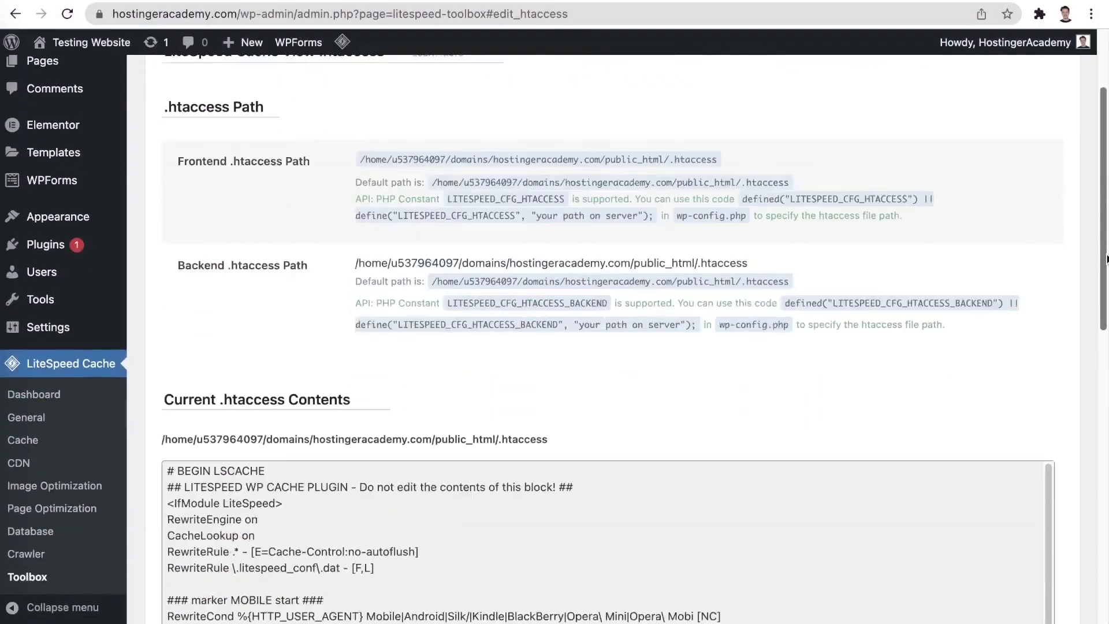
drag(1106, 258, 1050, 230)
click(517, 116)
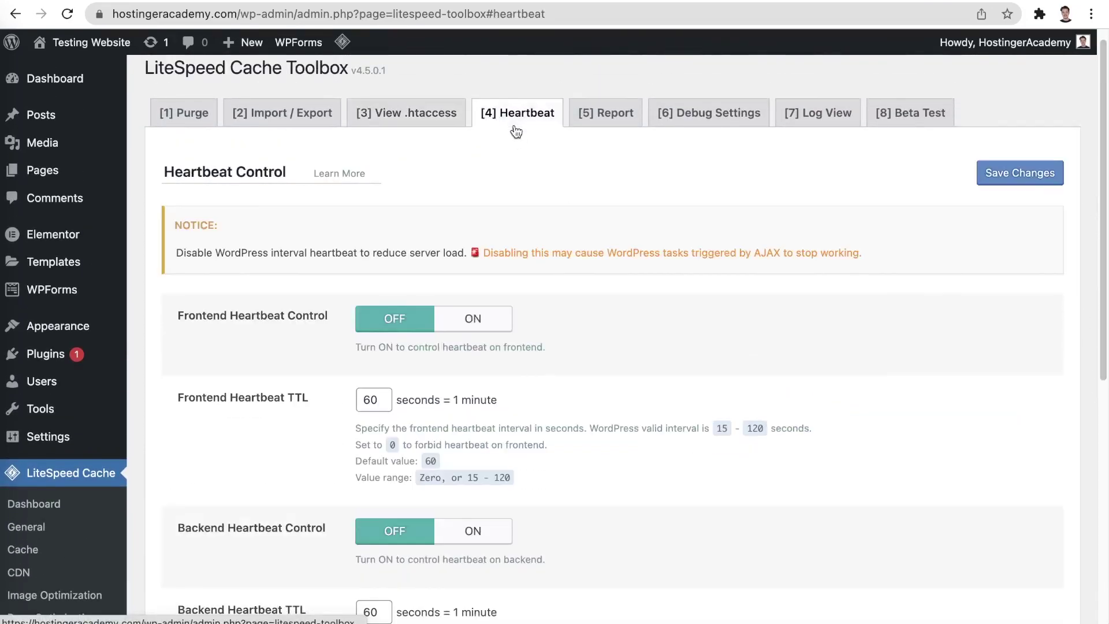
mouse_move(1103, 263)
mouse_down()
mouse_move(1082, 444)
mouse_move(1098, 282)
mouse_up()
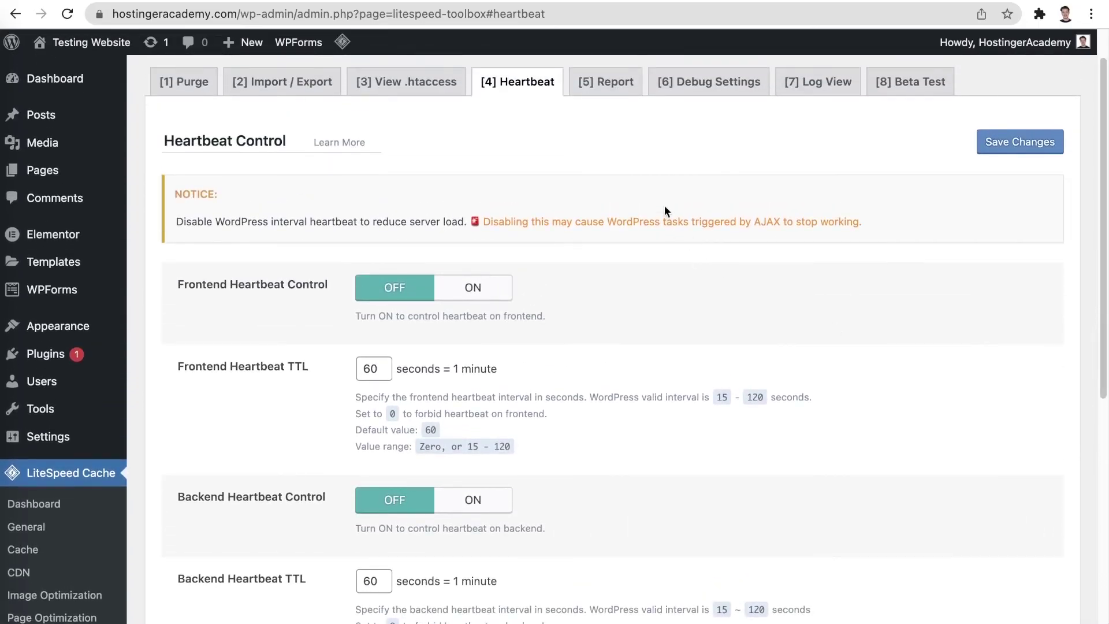
Step: Check the environment Report, Debug Settings and Log View, ending on Beta Test
click(621, 86)
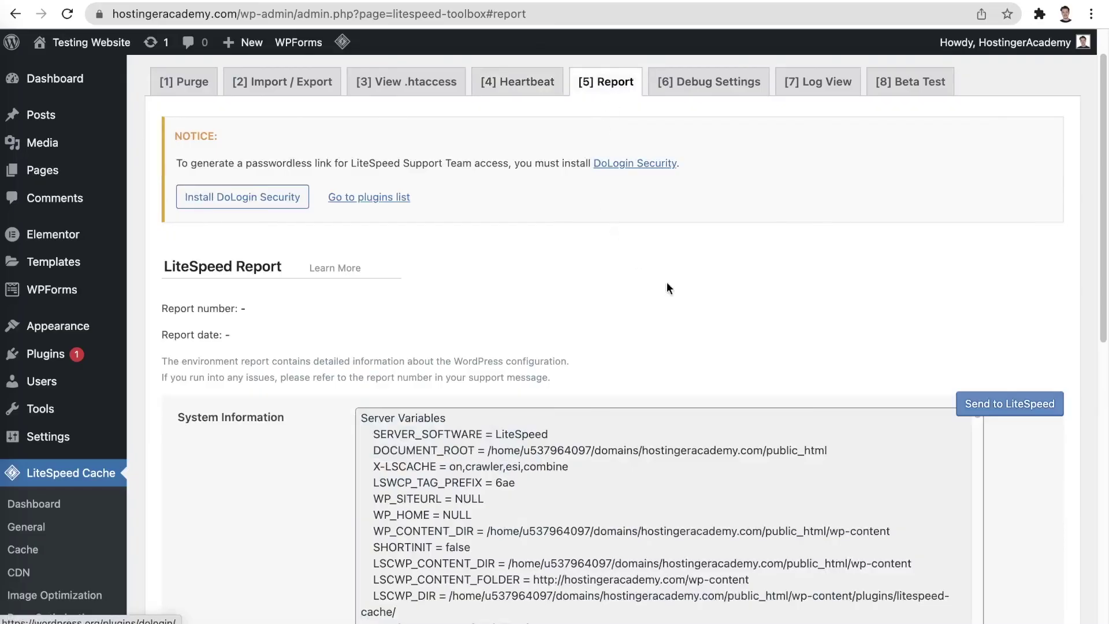
mouse_move(1104, 266)
mouse_down()
mouse_move(1090, 393)
mouse_move(1100, 251)
mouse_up()
click(686, 132)
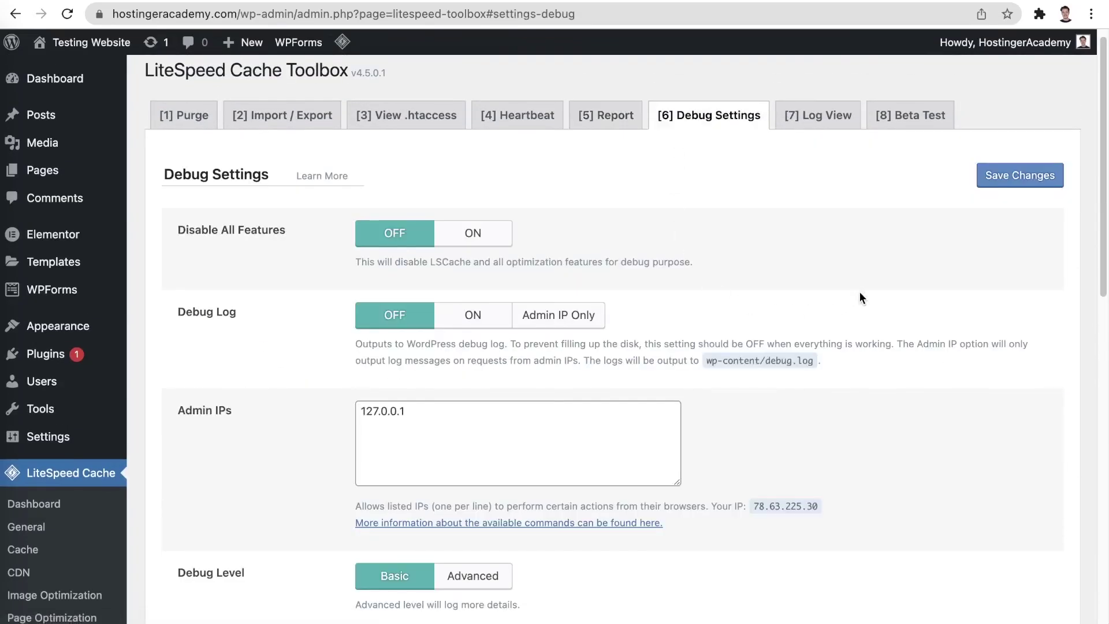
scroll(858, 294, down, 5)
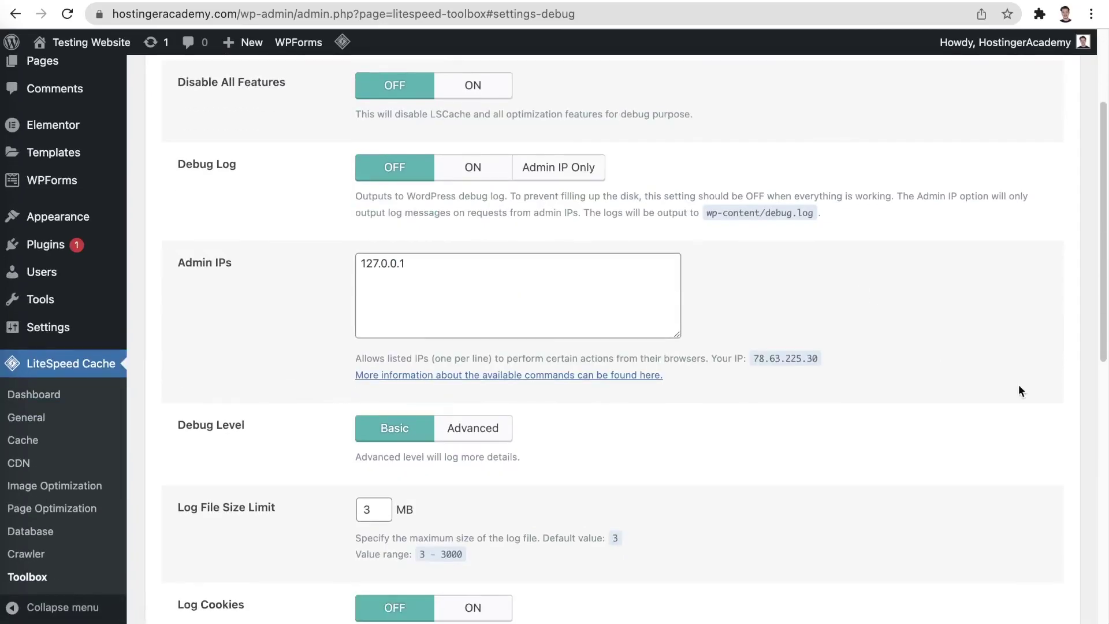
drag(1100, 335, 1078, 418)
scroll(1078, 413, up, 10)
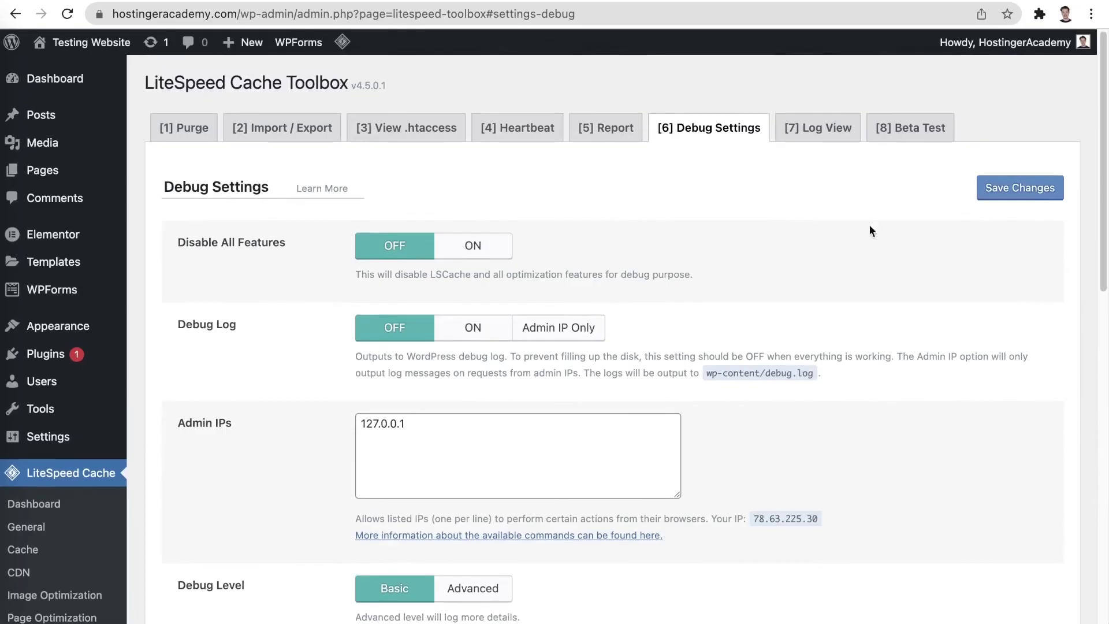
click(828, 129)
click(924, 132)
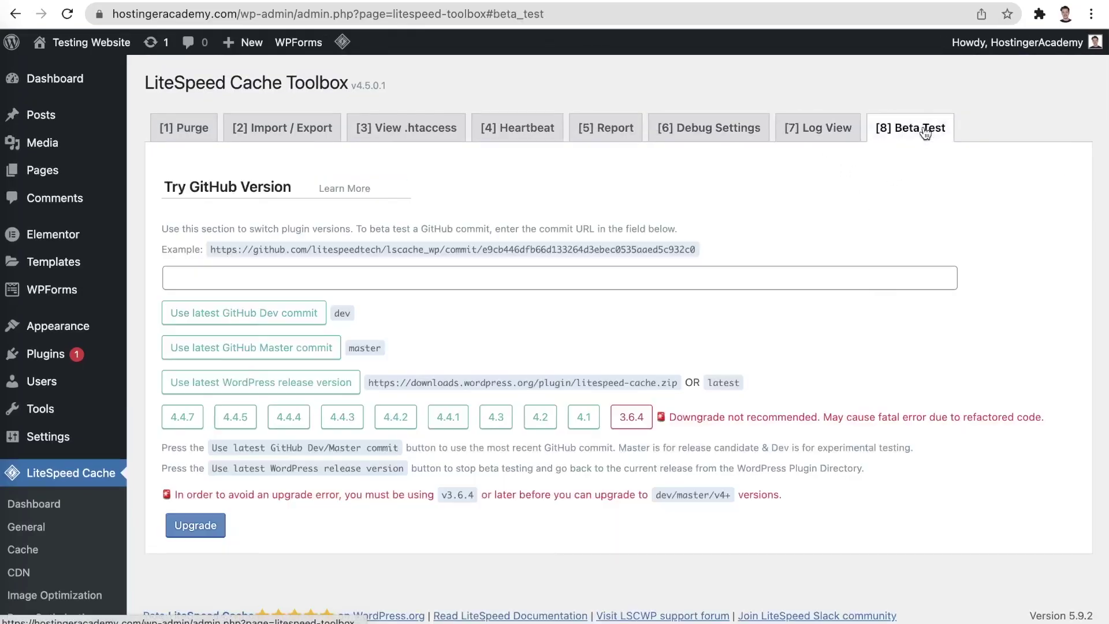